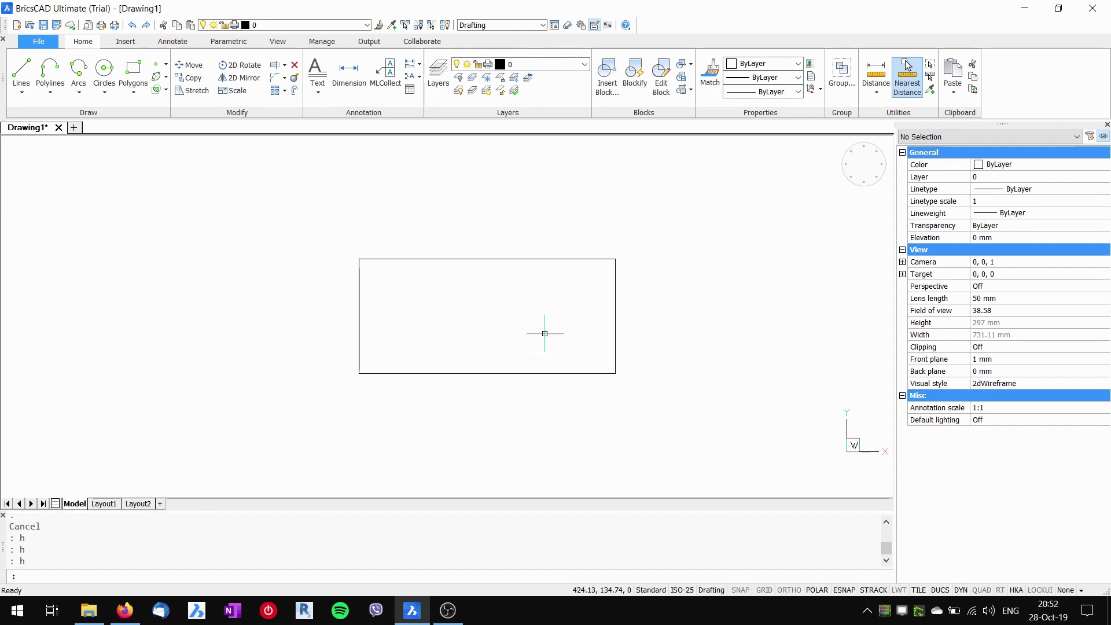
- Browse the predefined patterns available for the Hatch command, then close the pattern palette and the hatch settings without applying anything
{"action": "type", "text": "h"}
{"action": "key", "text": "Return"}
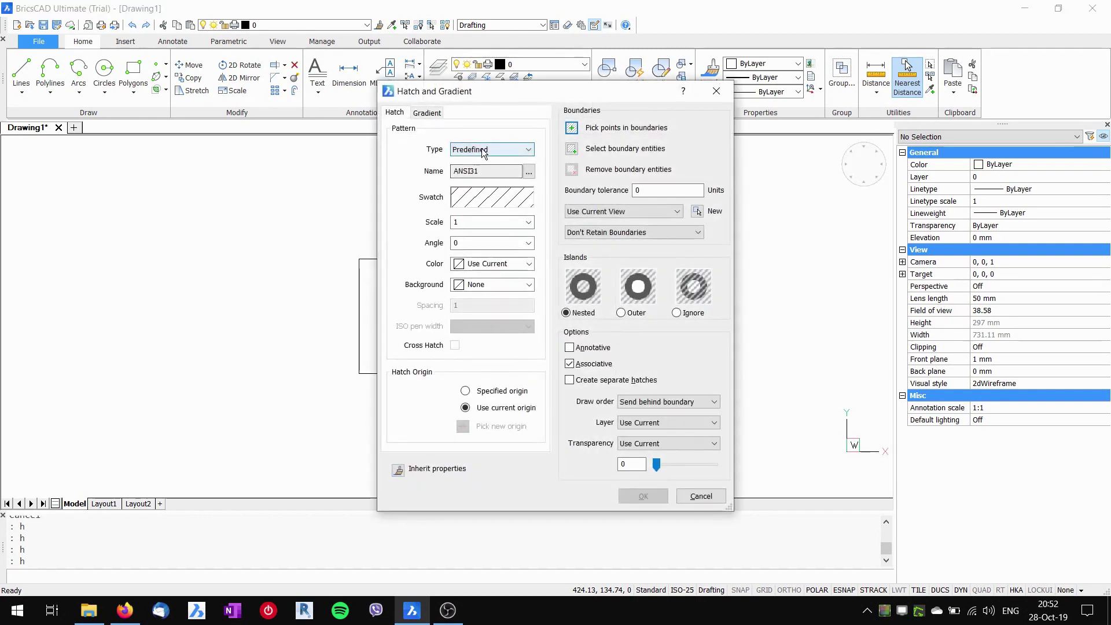
{"action": "left_click", "coordinate": [529, 172]}
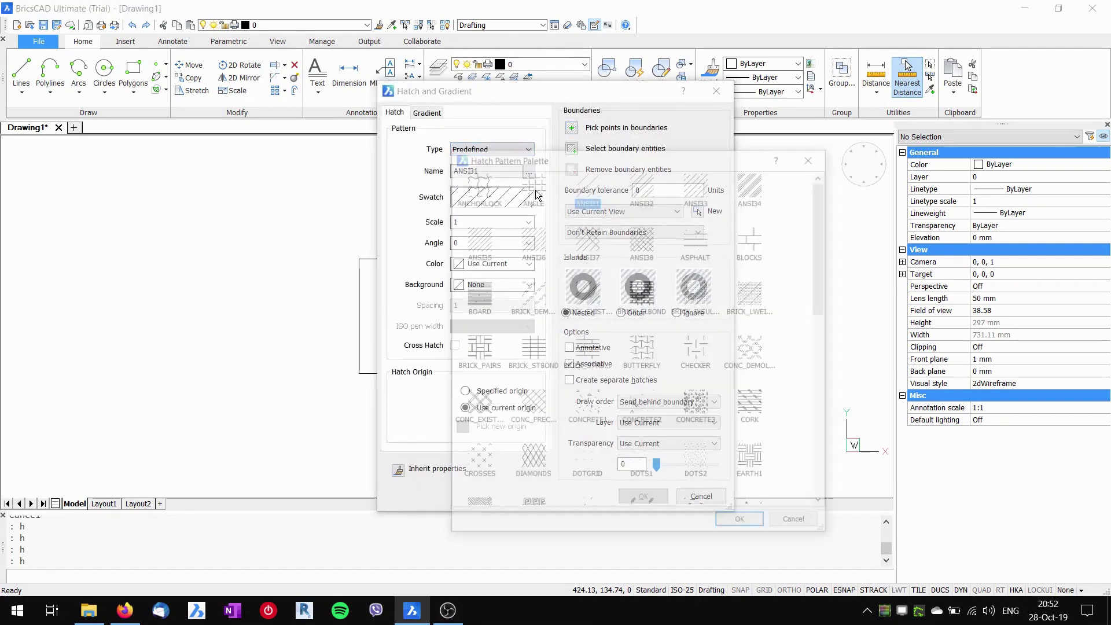
{"action": "scroll", "coordinate": [631, 323], "scroll_direction": "down", "scroll_amount": 8}
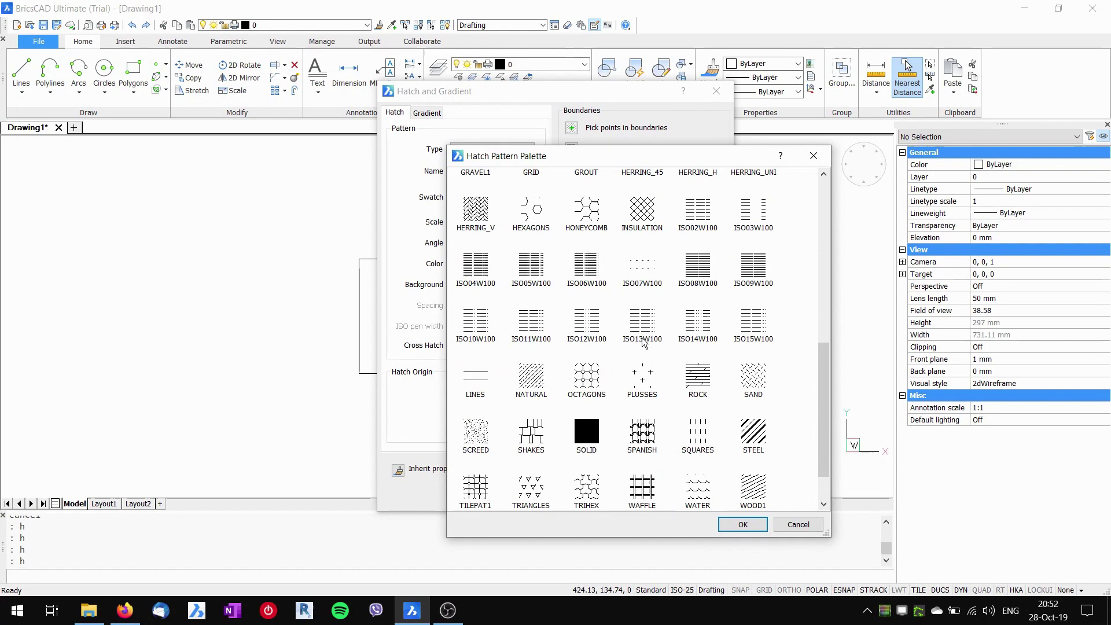
{"action": "left_click", "coordinate": [809, 528]}
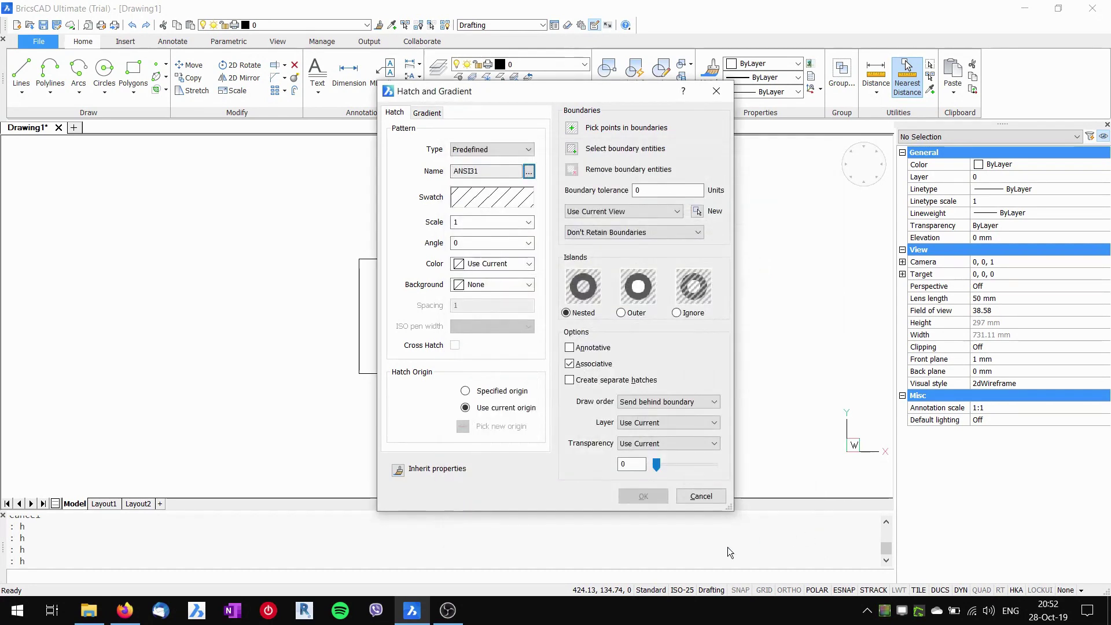
{"action": "left_click", "coordinate": [698, 496]}
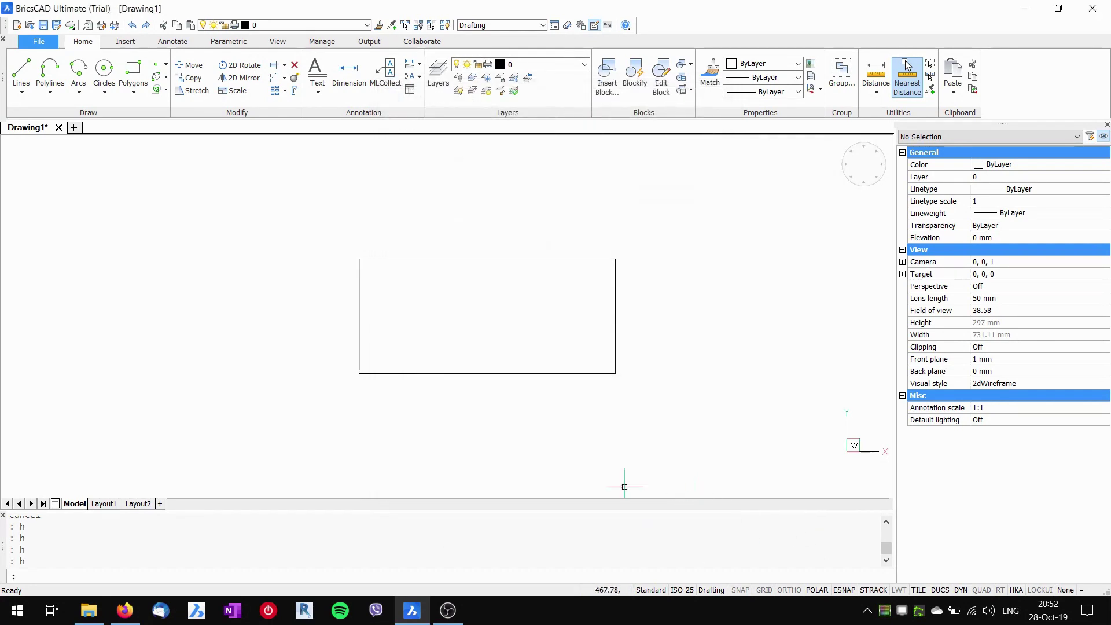
- Switch to Firefox and download HSTON7E0.pat from cadhatch.com's stone hatch patterns, saving it in the Downloads folder
{"action": "left_click", "coordinate": [124, 611]}
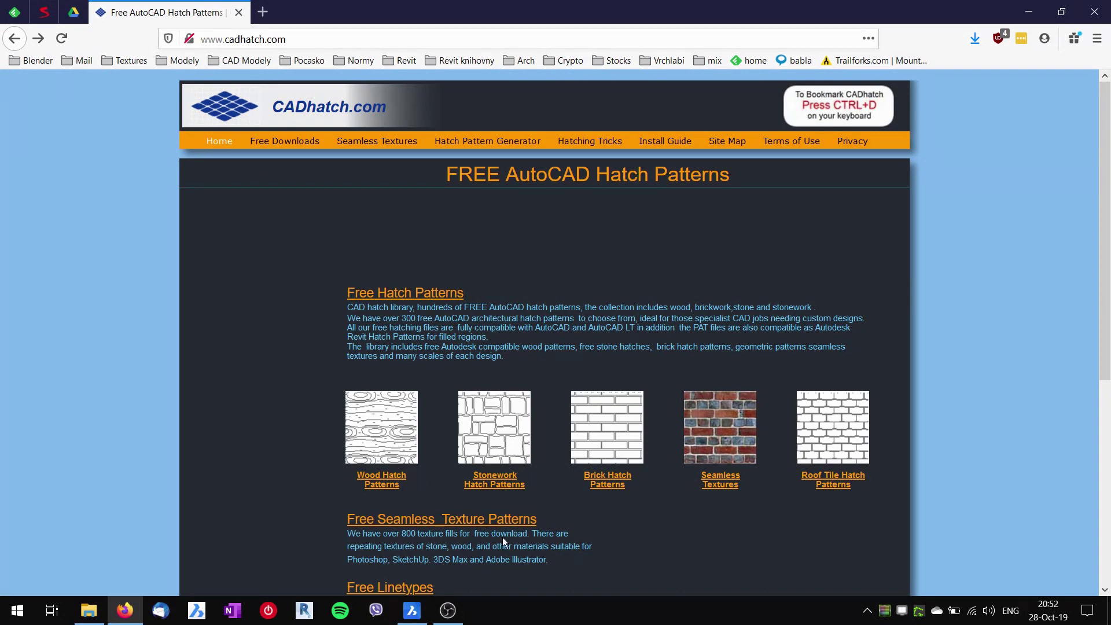
{"action": "left_click", "coordinate": [612, 484]}
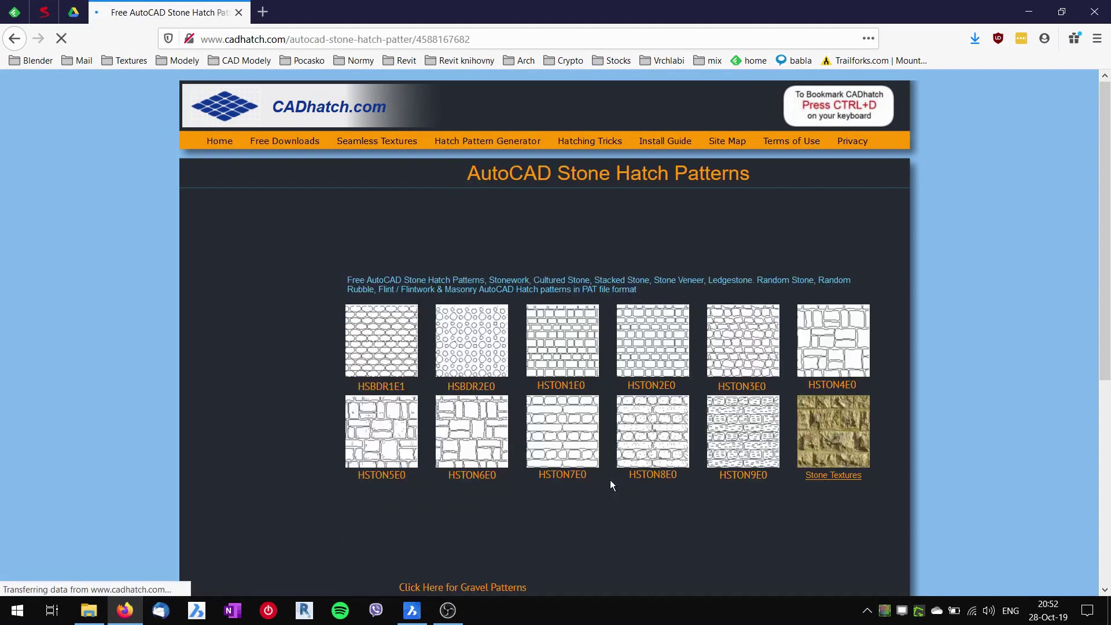
{"action": "left_click", "coordinate": [559, 481]}
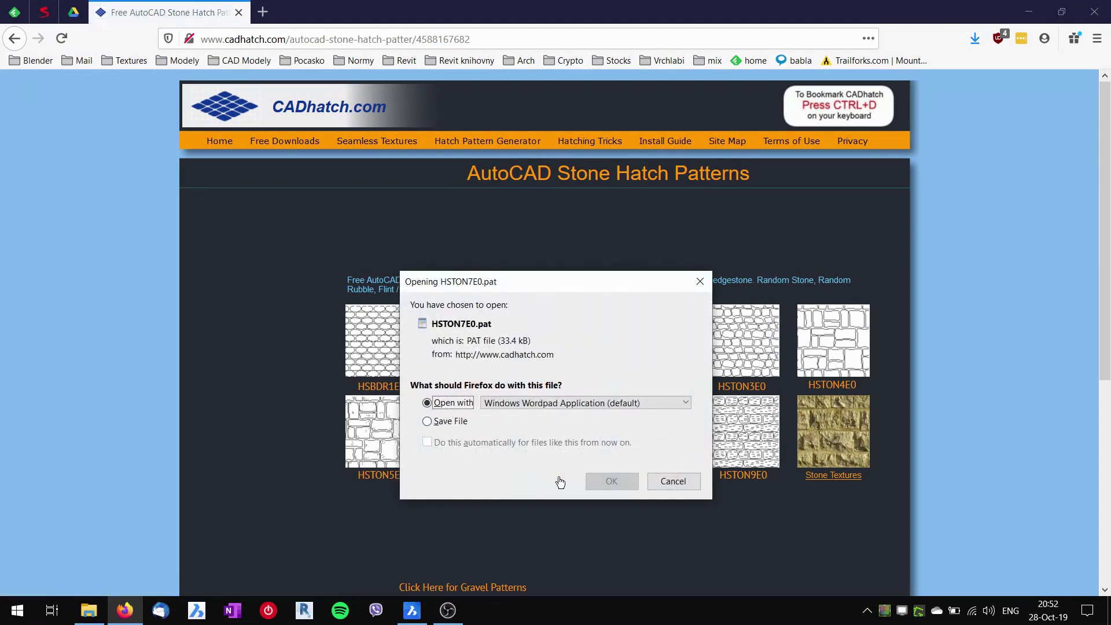
{"action": "left_click", "coordinate": [441, 425]}
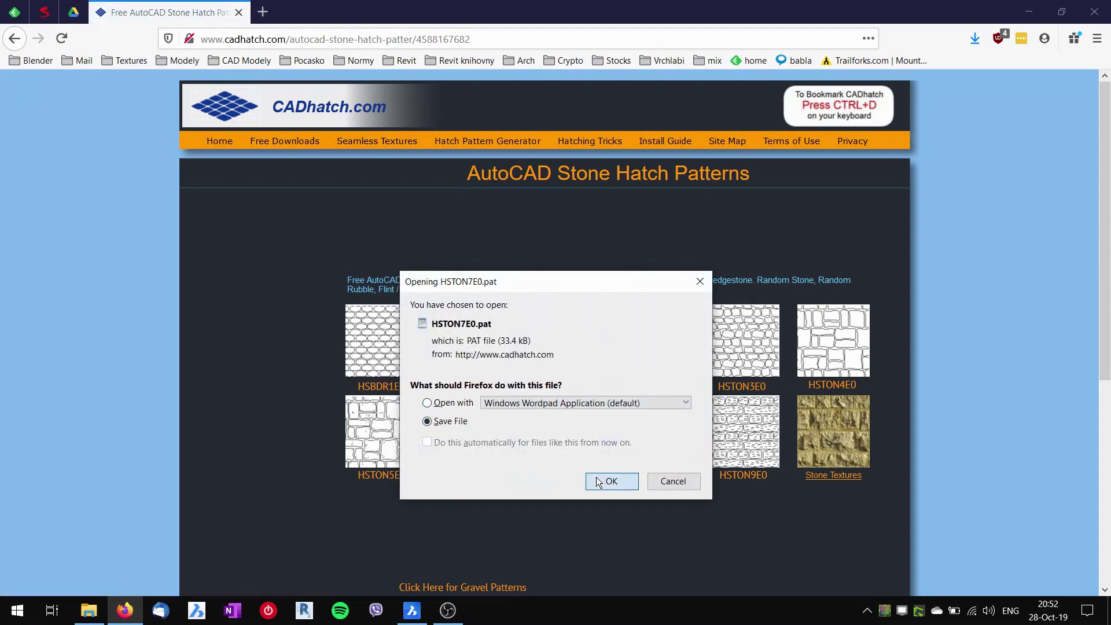
{"action": "left_click", "coordinate": [605, 482]}
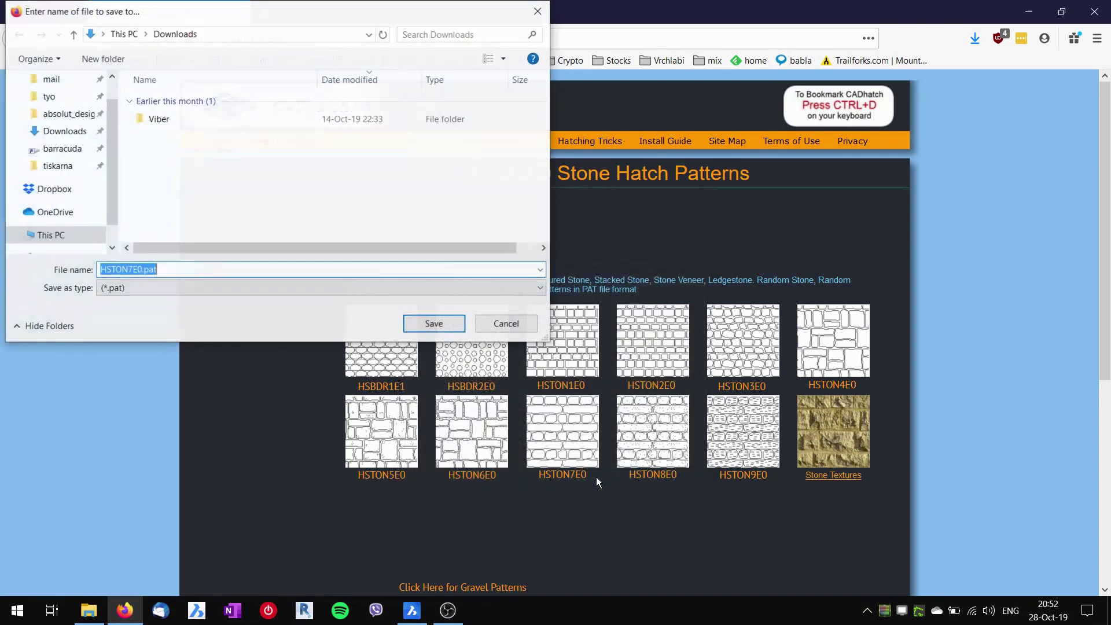
{"action": "left_click", "coordinate": [61, 130]}
{"action": "left_click", "coordinate": [435, 324]}
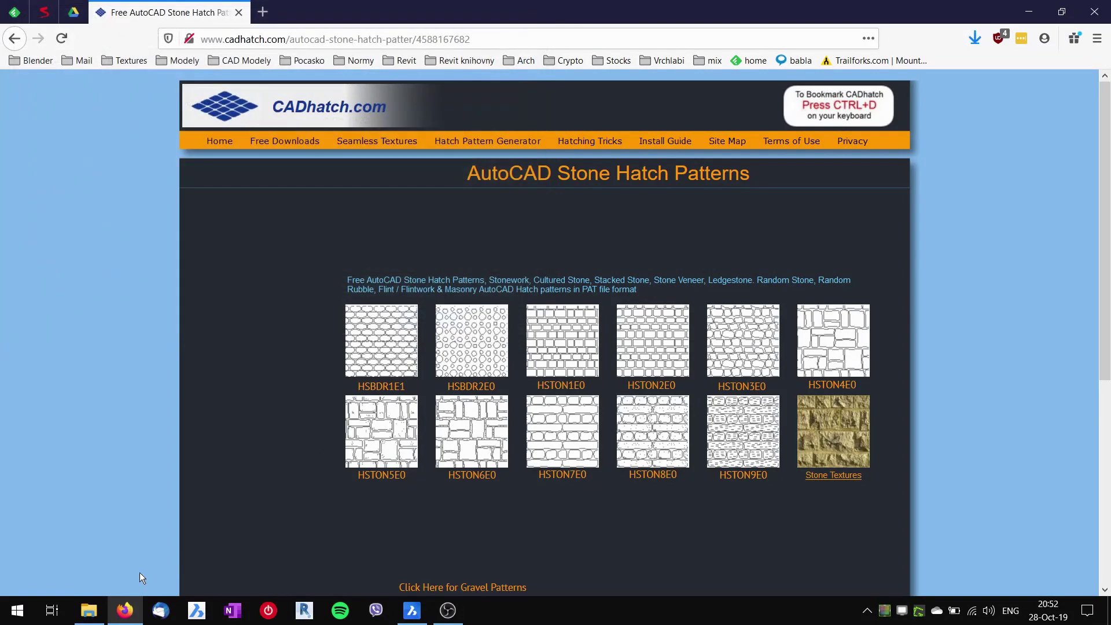
- Switch to File Explorer, examine the pattern definition inside the downloaded HSTON7E0.pat file, and close it
{"action": "left_click", "coordinate": [97, 609]}
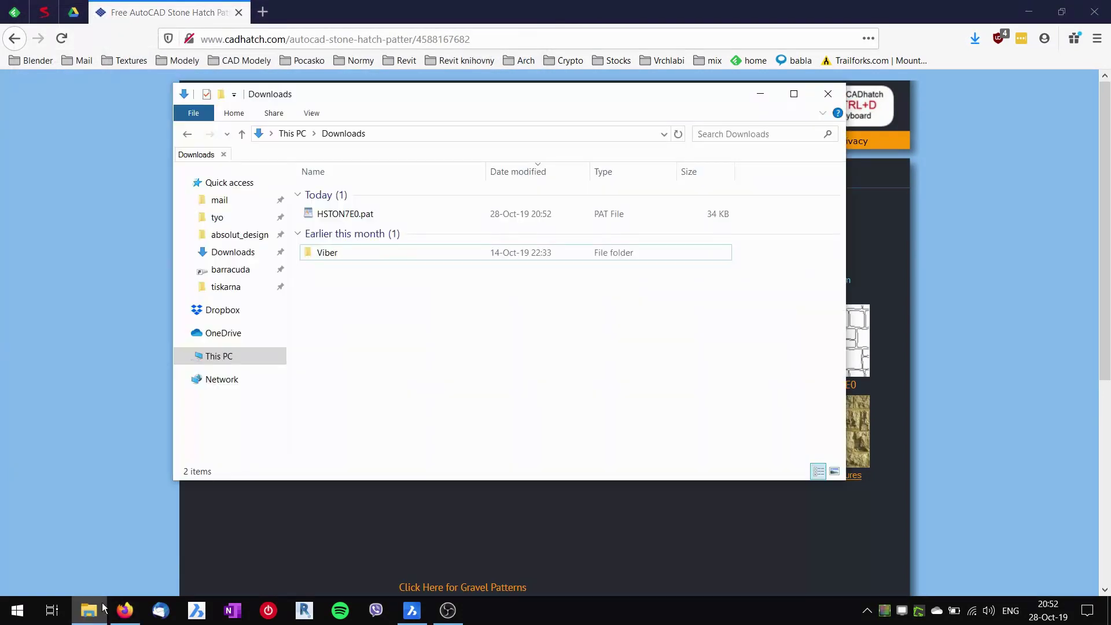
{"action": "double_click", "coordinate": [359, 214]}
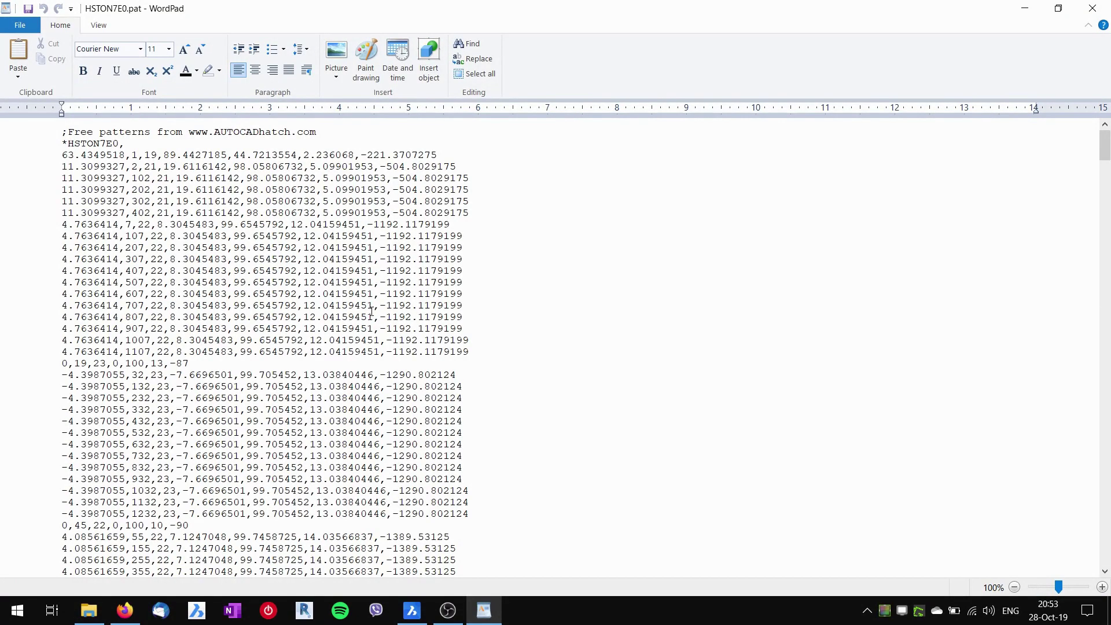
{"action": "scroll", "coordinate": [383, 313], "scroll_direction": "down", "scroll_amount": 10}
{"action": "scroll", "coordinate": [371, 316], "scroll_direction": "down", "scroll_amount": 18}
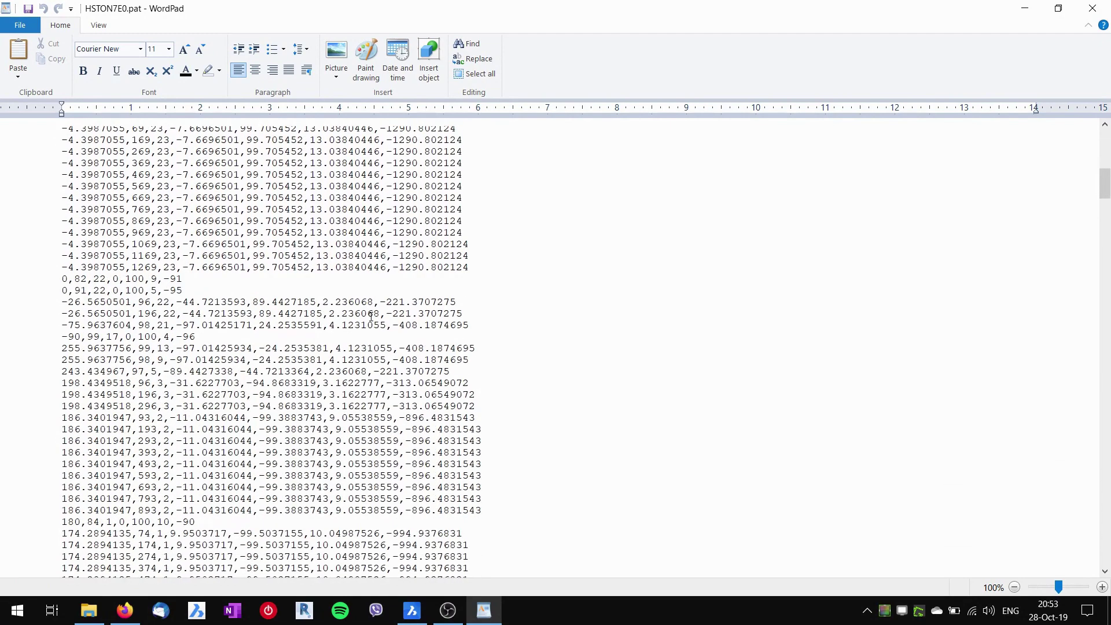
{"action": "scroll", "coordinate": [373, 328], "scroll_direction": "down", "scroll_amount": 2}
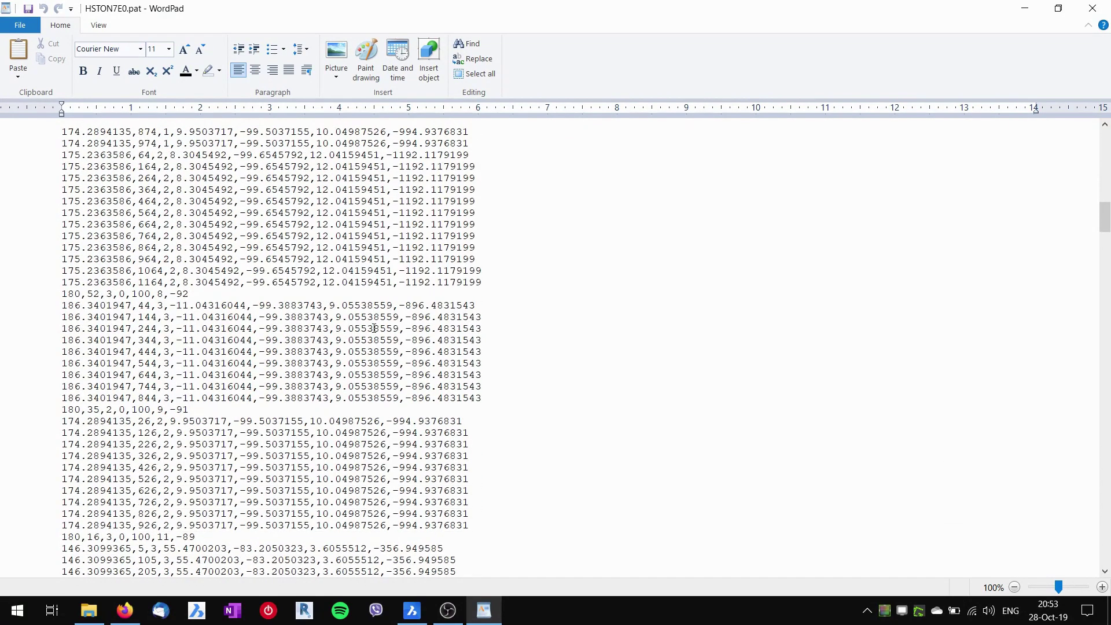
{"action": "left_click", "coordinate": [1092, 8]}
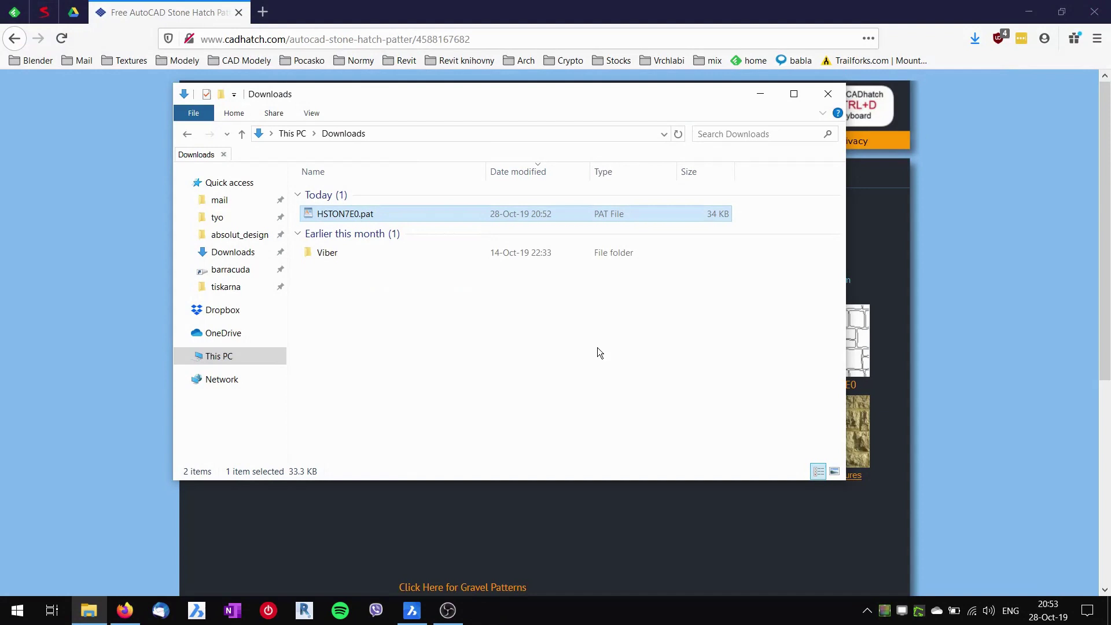
- Copy the HSTON7E0.pat file from the Downloads folder
{"action": "left_click", "coordinate": [362, 216]}
{"action": "right_click", "coordinate": [360, 214]}
{"action": "left_click", "coordinate": [421, 397]}
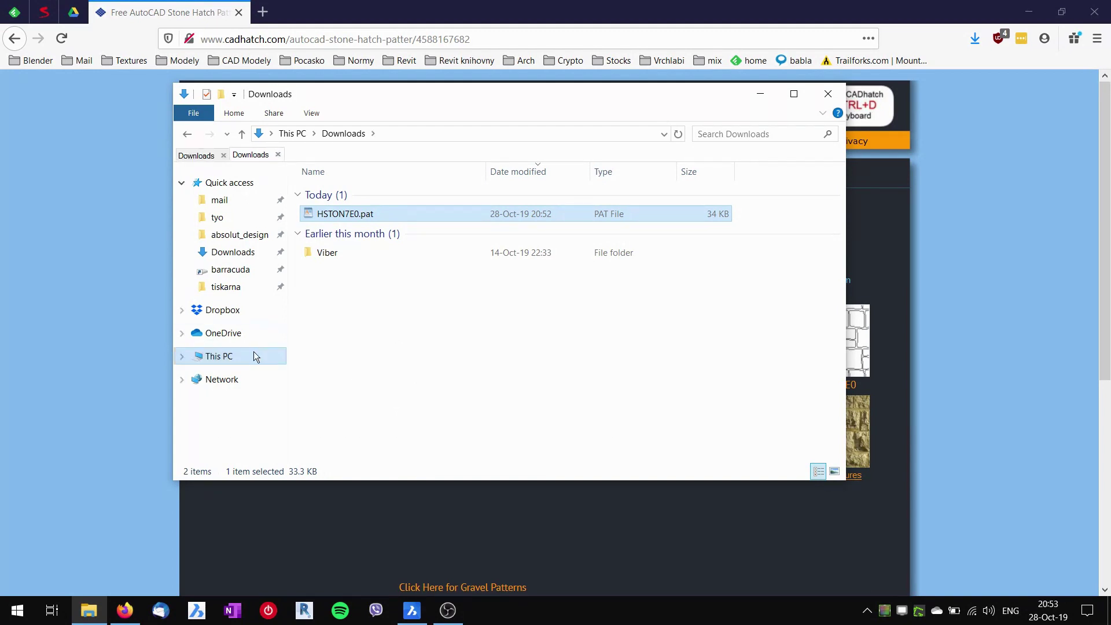
- Browse from This PC to the AppData\Roaming folder inside the user's profile folder on Local Disk (C:)
{"action": "left_click", "coordinate": [231, 360]}
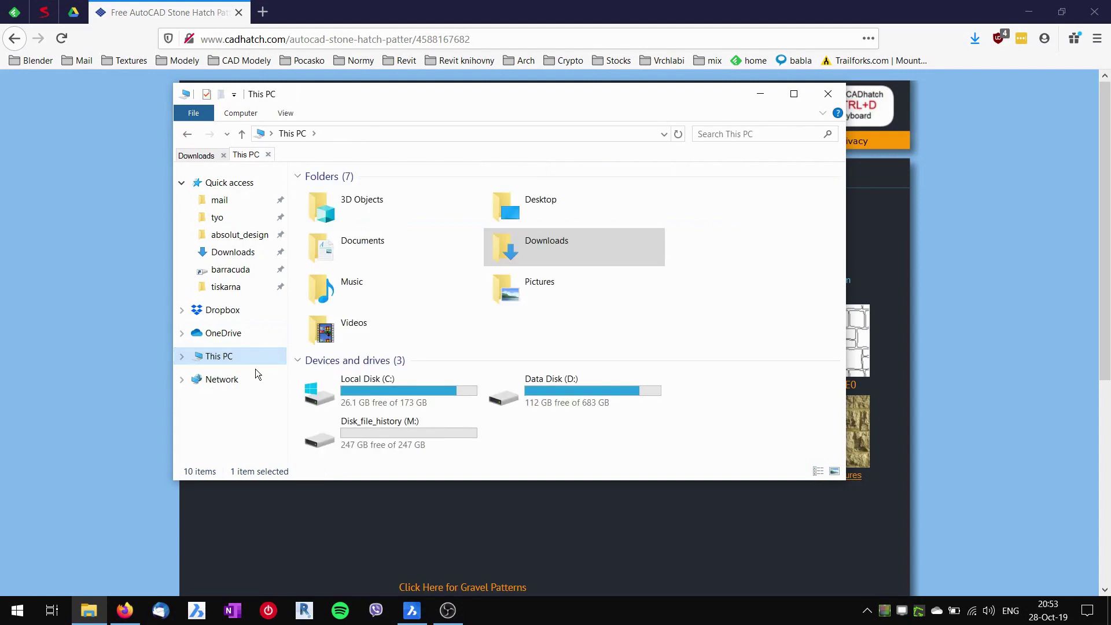
{"action": "double_click", "coordinate": [367, 388]}
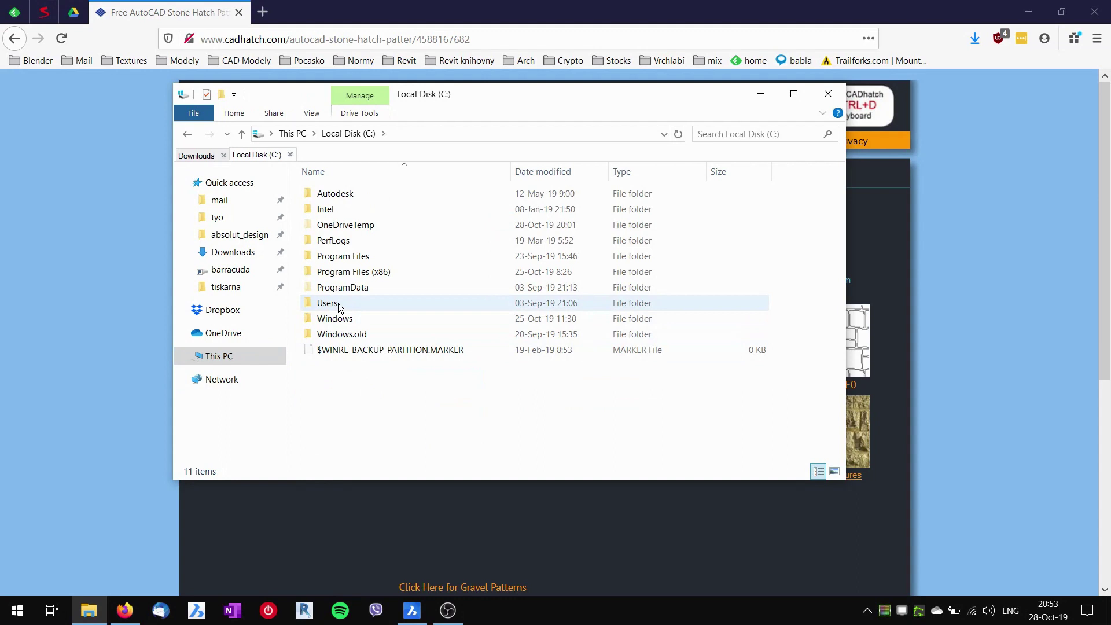
{"action": "double_click", "coordinate": [338, 303]}
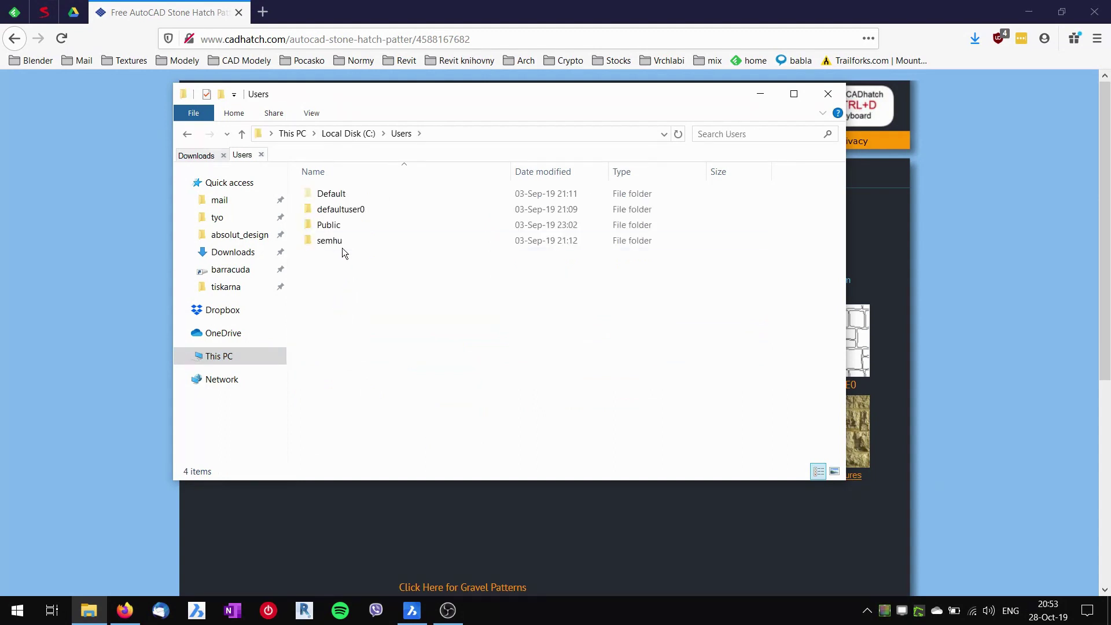
{"action": "double_click", "coordinate": [331, 241]}
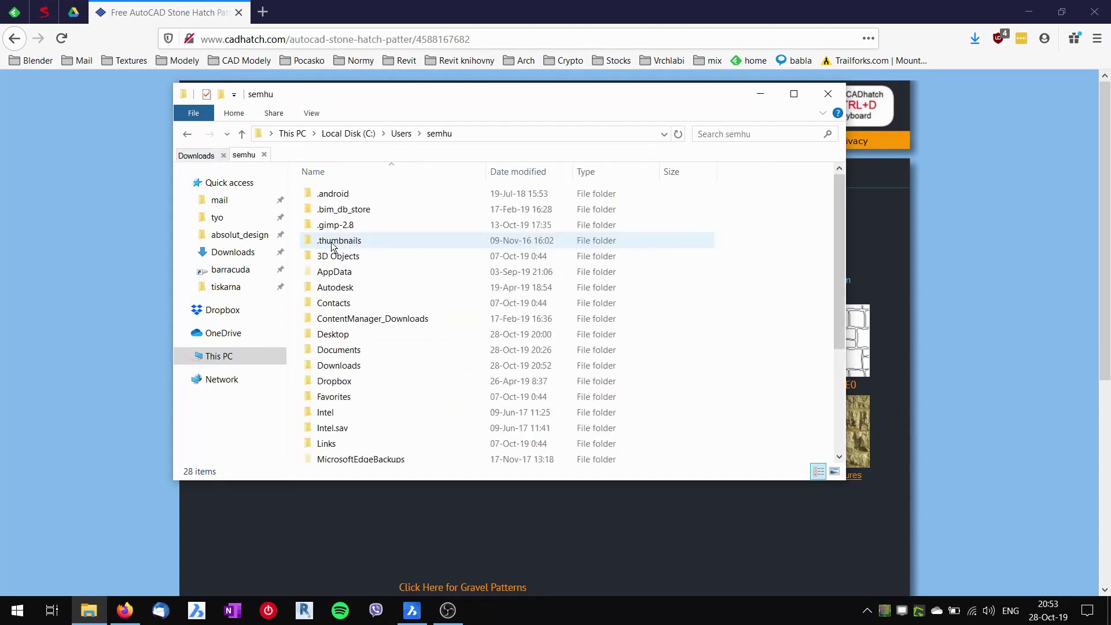
{"action": "double_click", "coordinate": [336, 273]}
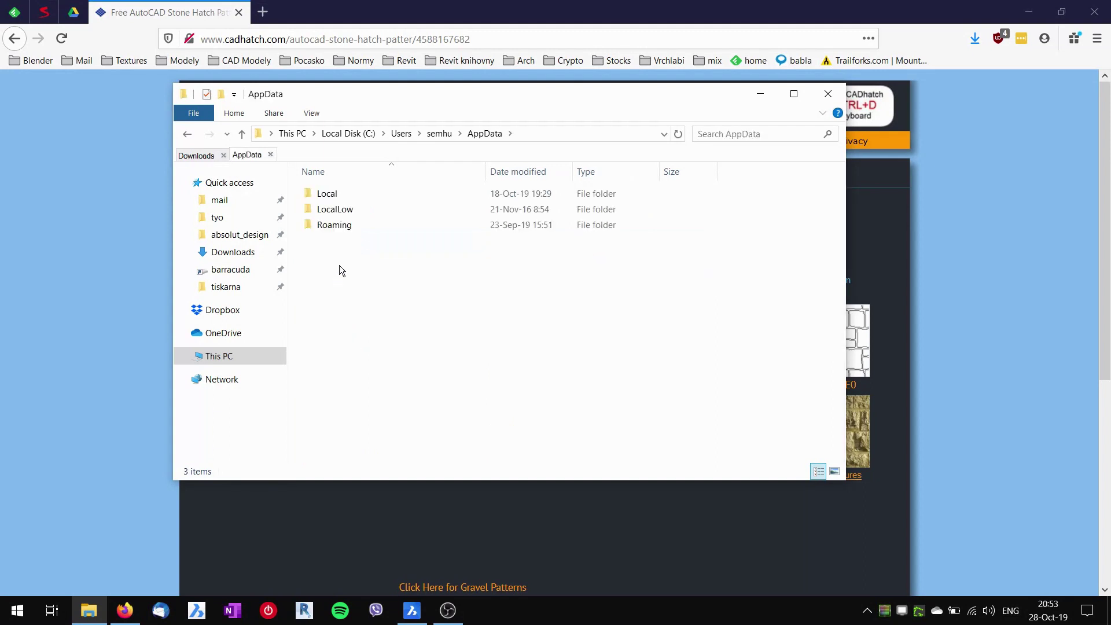
{"action": "double_click", "coordinate": [338, 226]}
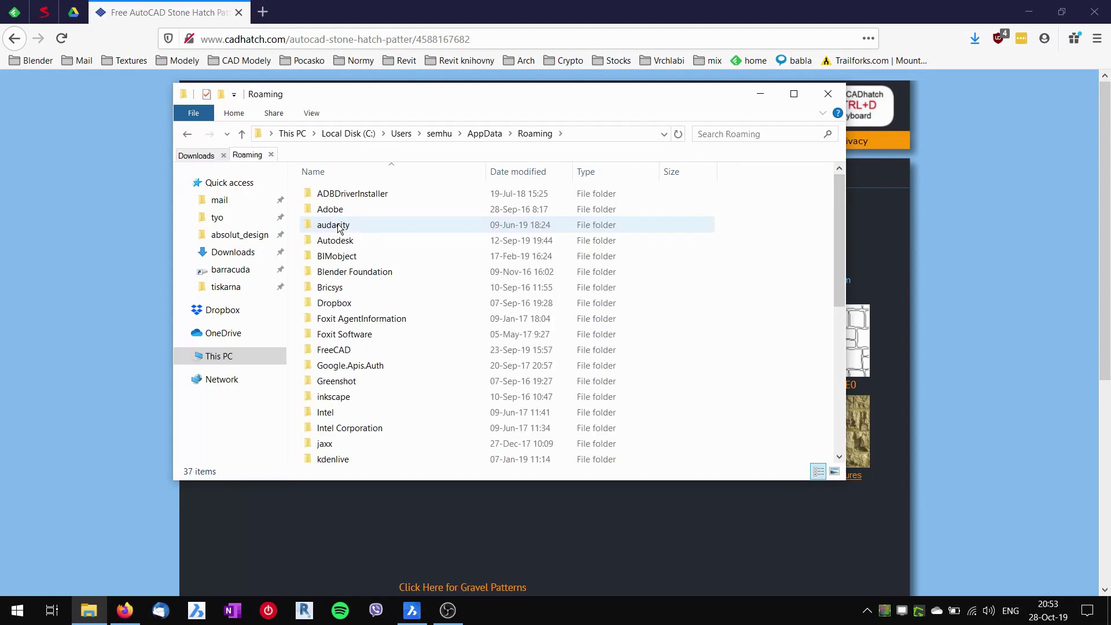
- Open the BricsCAD support folder at Bricsys\BricsCAD\V19x64\en_US\Support within Roaming
{"action": "left_click", "coordinate": [339, 289]}
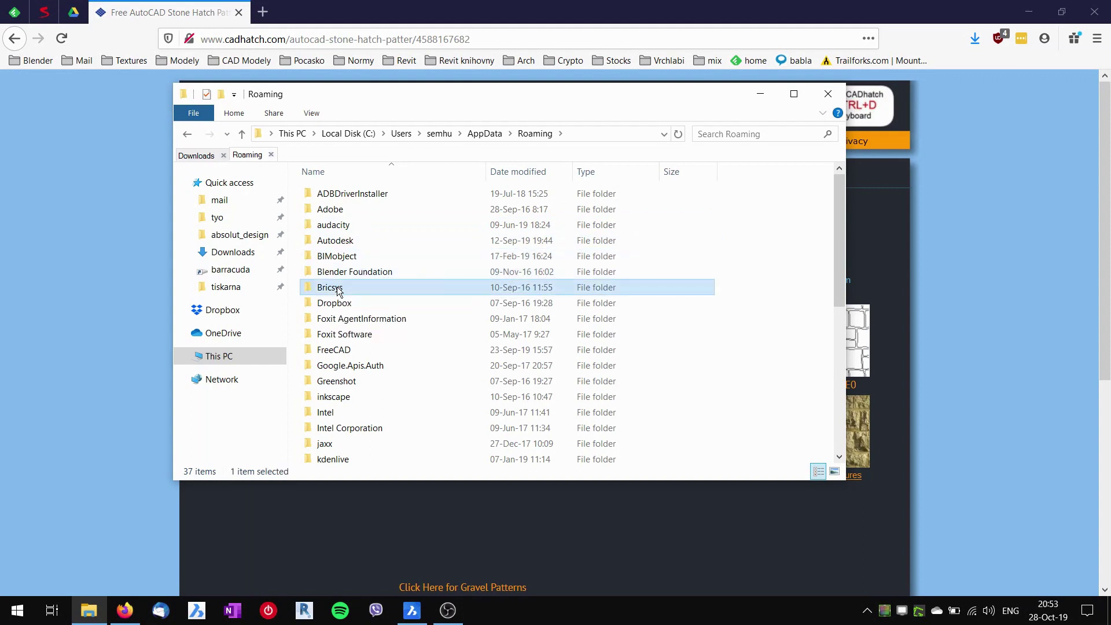
{"action": "double_click", "coordinate": [339, 290]}
{"action": "double_click", "coordinate": [341, 194]}
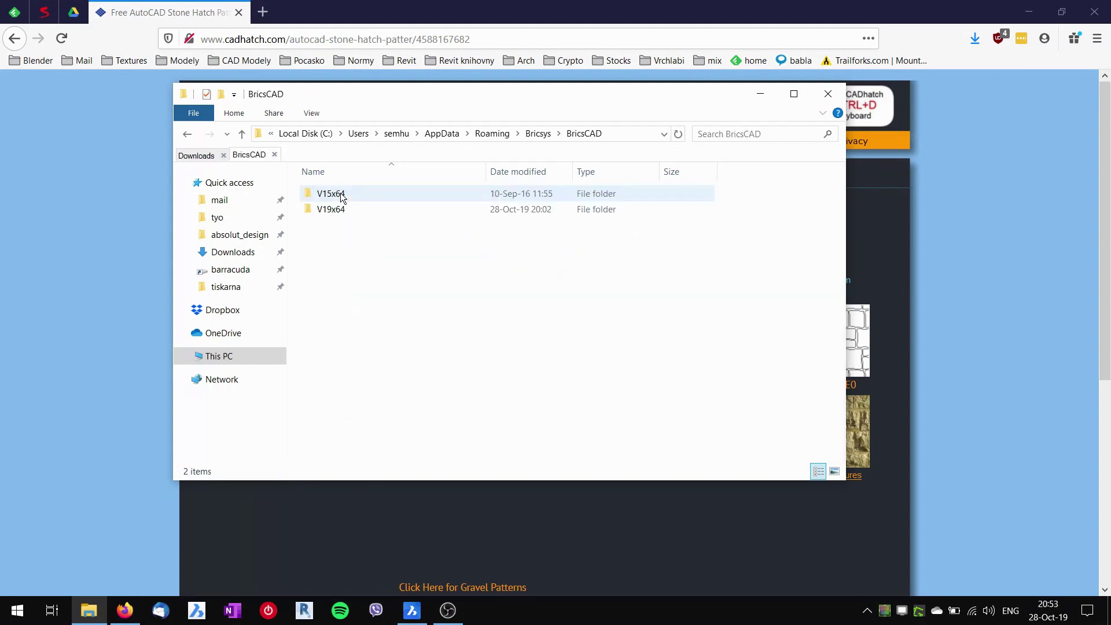
{"action": "left_click", "coordinate": [331, 212]}
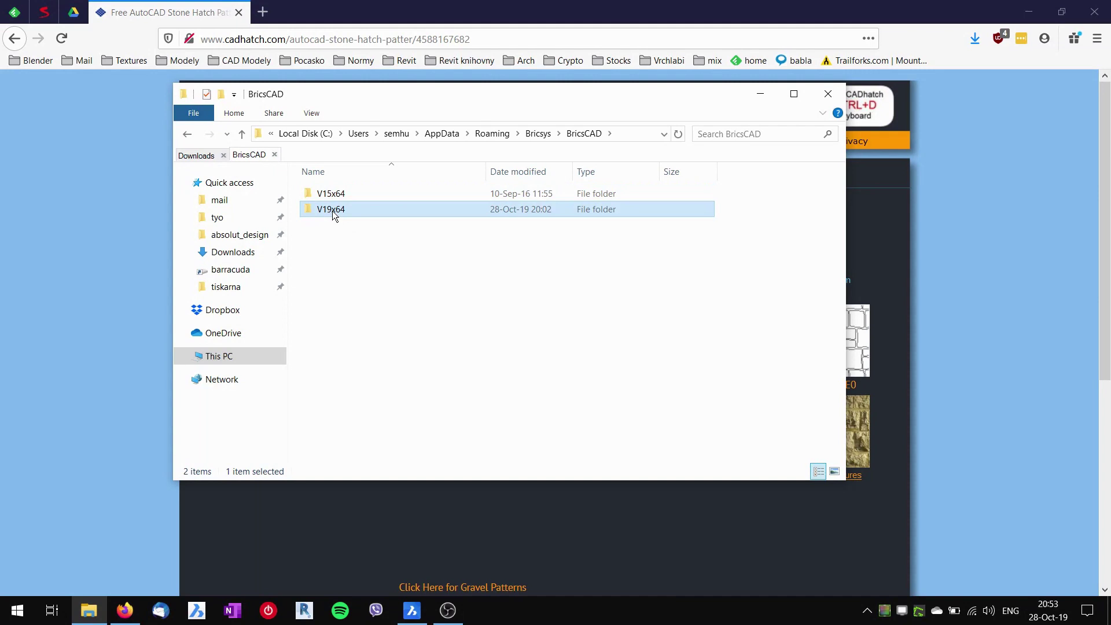
{"action": "double_click", "coordinate": [333, 211]}
{"action": "double_click", "coordinate": [334, 198]}
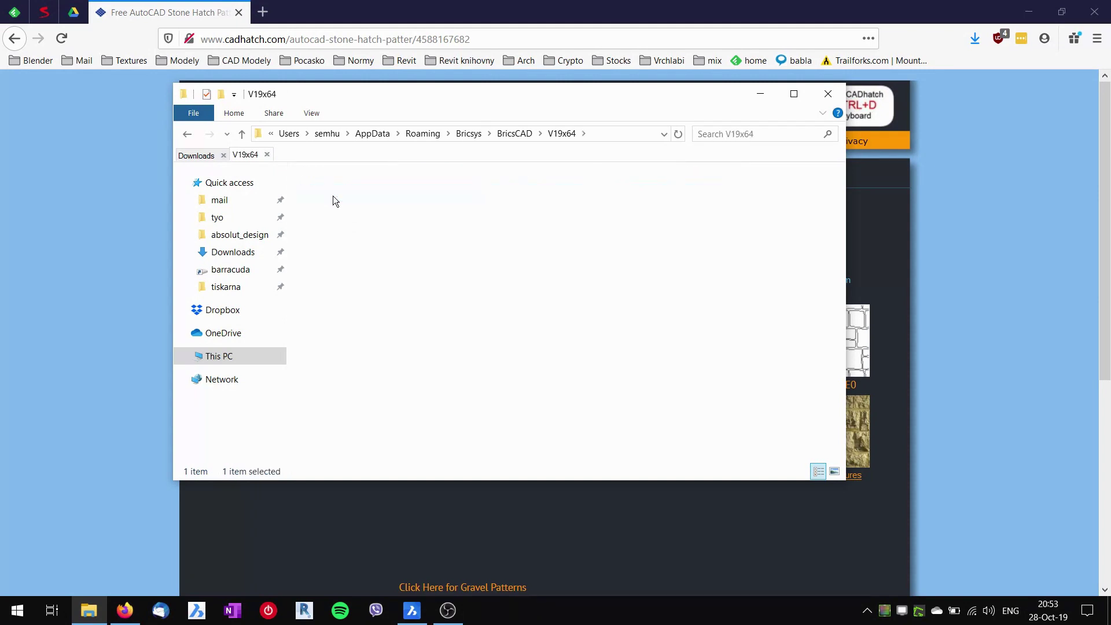
{"action": "double_click", "coordinate": [334, 227]}
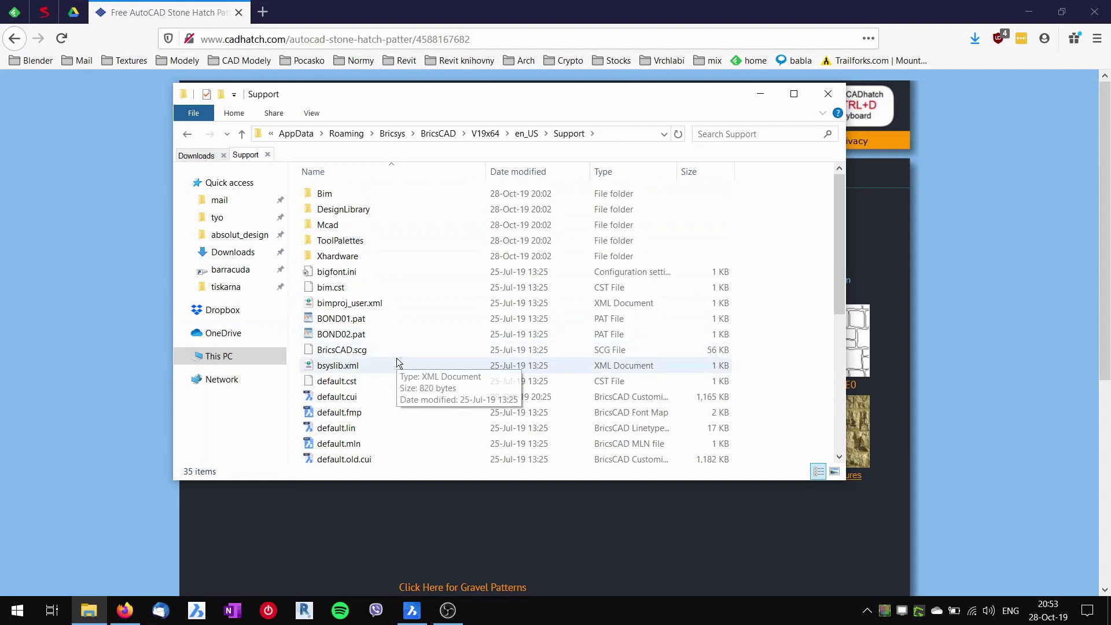
- Paste HSTON7E0.pat into the Support folder and display the folder's full path
{"action": "scroll", "coordinate": [394, 362], "scroll_direction": "down", "scroll_amount": 6}
{"action": "scroll", "coordinate": [393, 360], "scroll_direction": "up", "scroll_amount": 3}
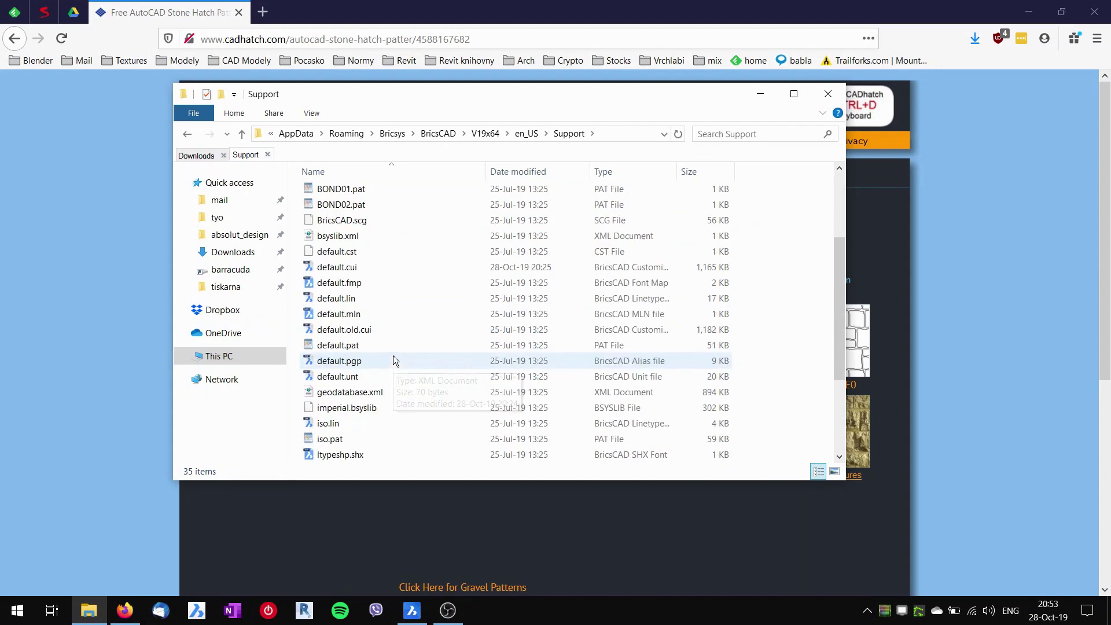
{"action": "right_click", "coordinate": [391, 318]}
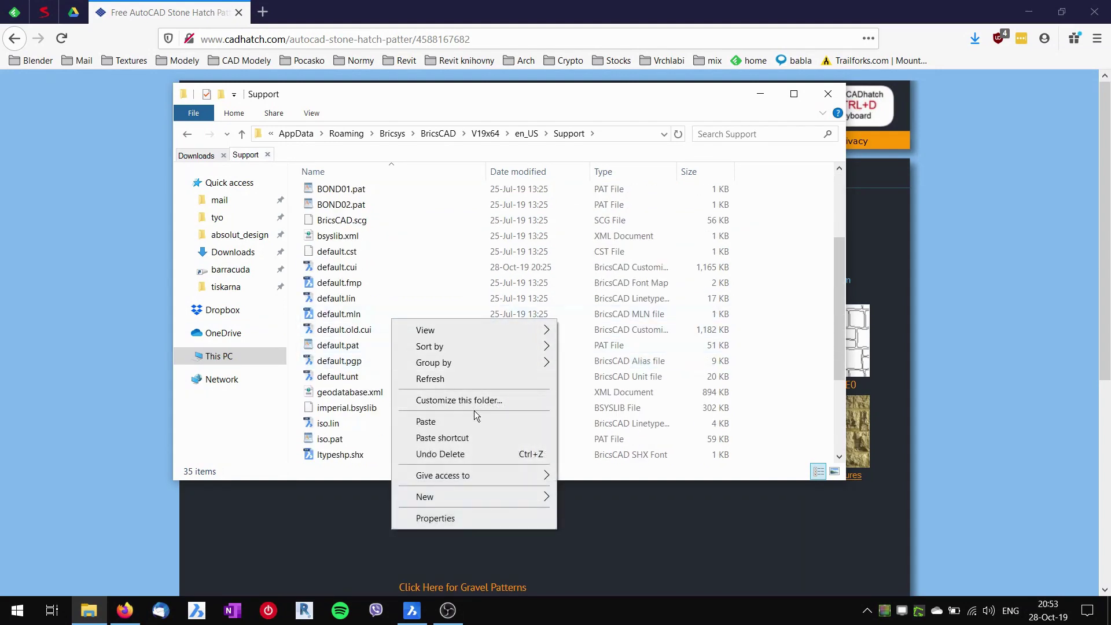
{"action": "left_click", "coordinate": [439, 422]}
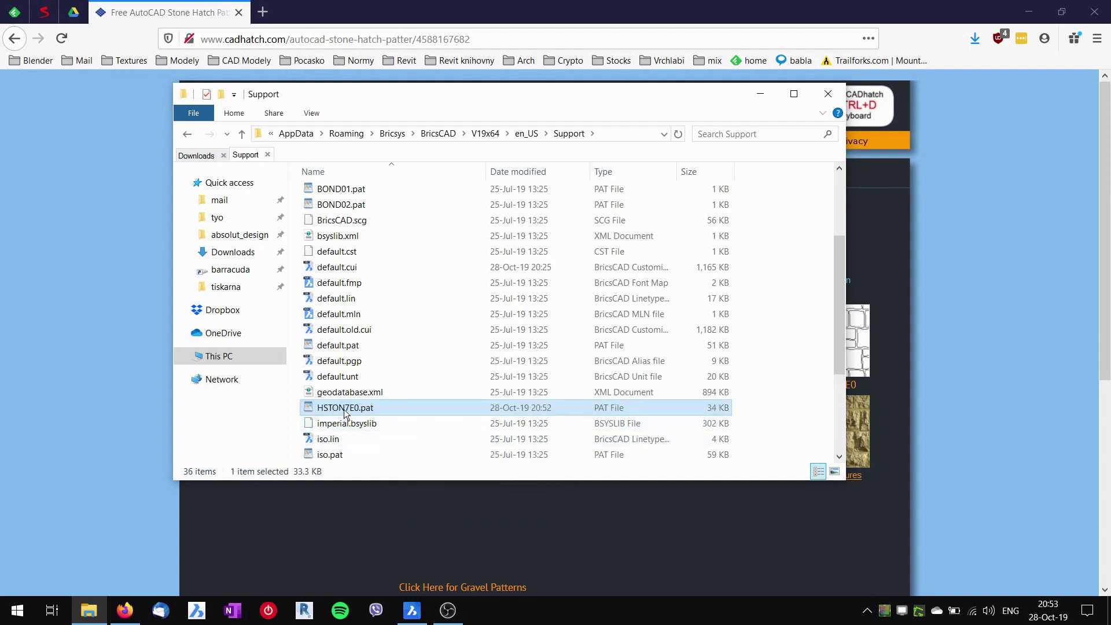
{"action": "left_click", "coordinate": [664, 135]}
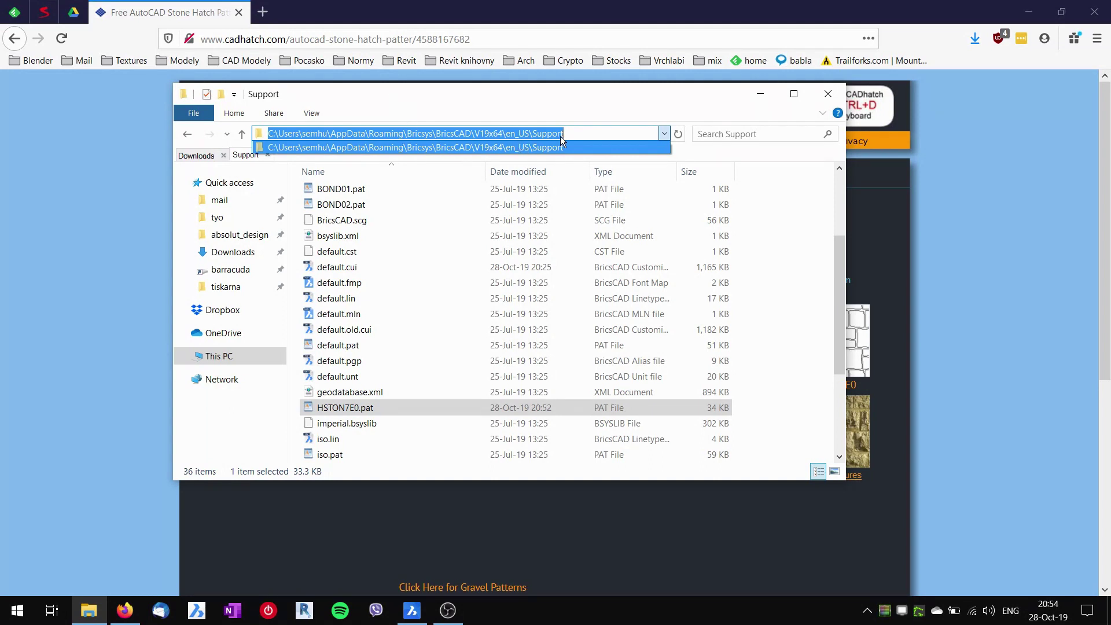
{"action": "left_click", "coordinate": [399, 99]}
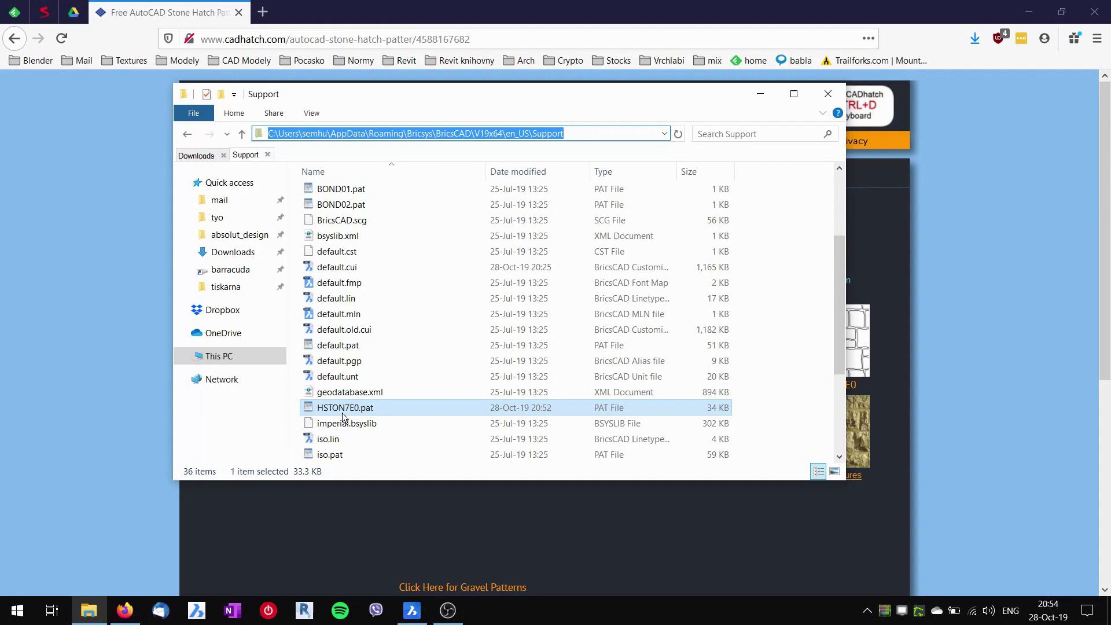
- Switch to BricsCAD, start the Hatch command and choose the custom pattern HSTON7E0
{"action": "left_click", "coordinate": [412, 610]}
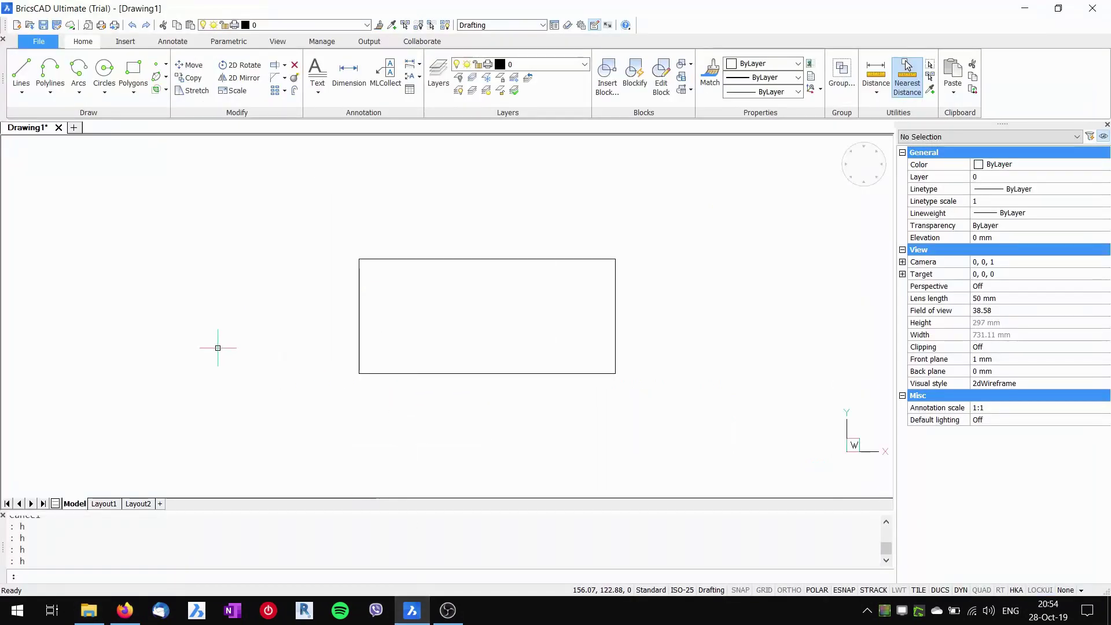
{"action": "type", "text": "h"}
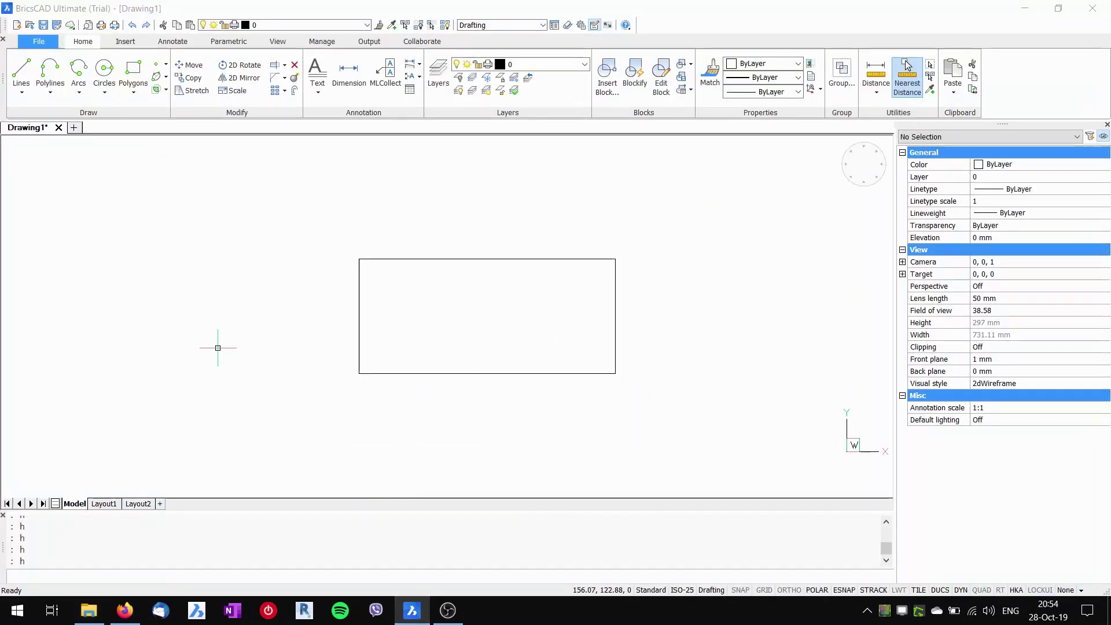
{"action": "key", "text": "Return"}
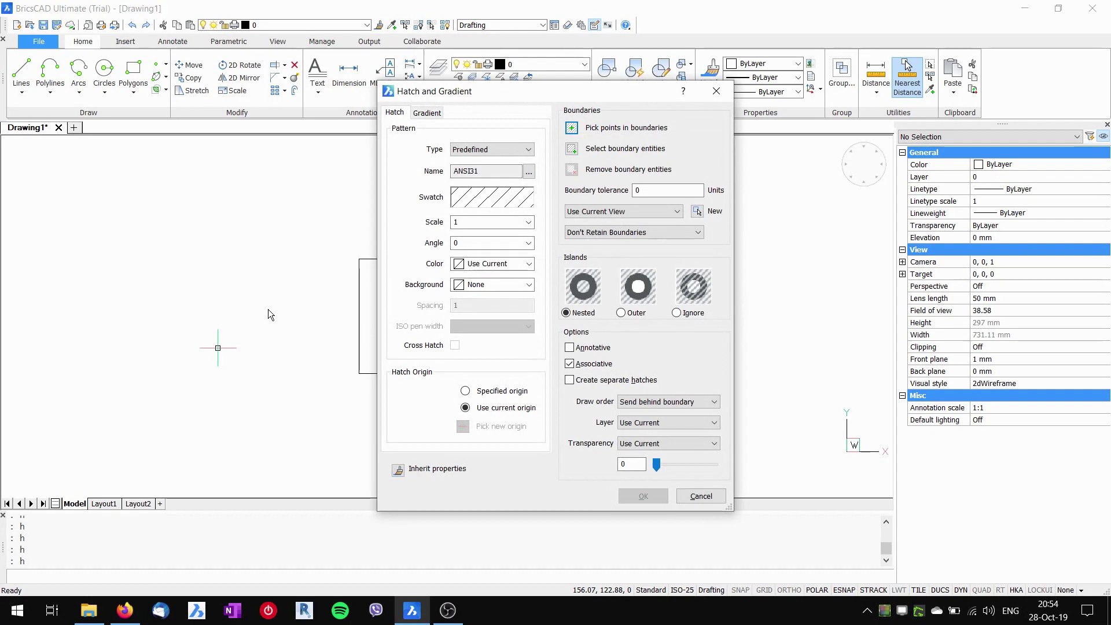
{"action": "left_click", "coordinate": [470, 151]}
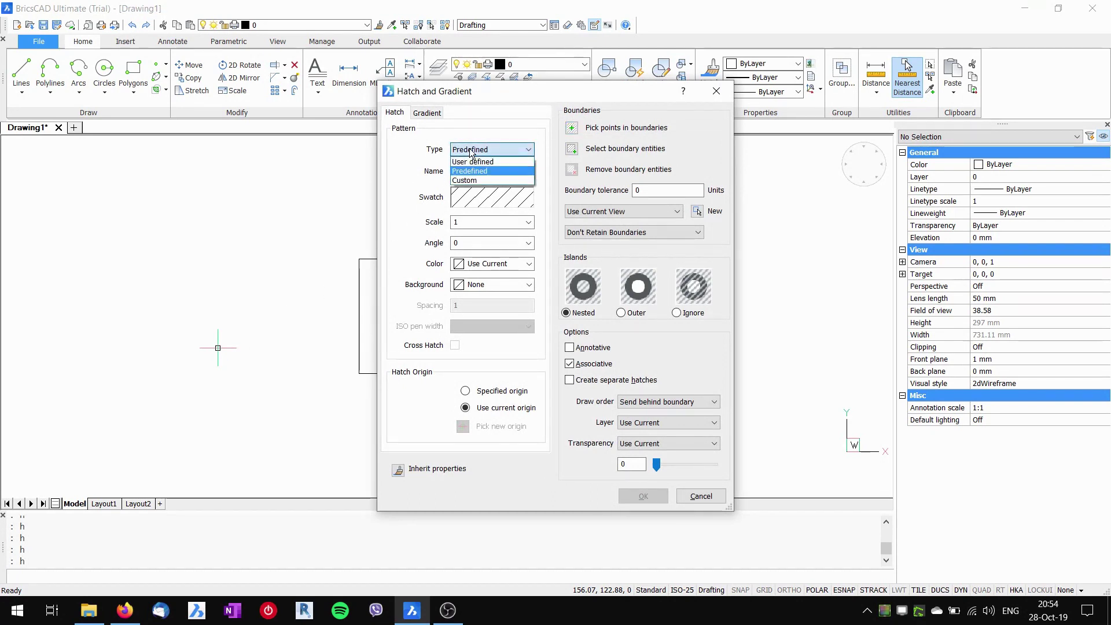
{"action": "left_click", "coordinate": [468, 180]}
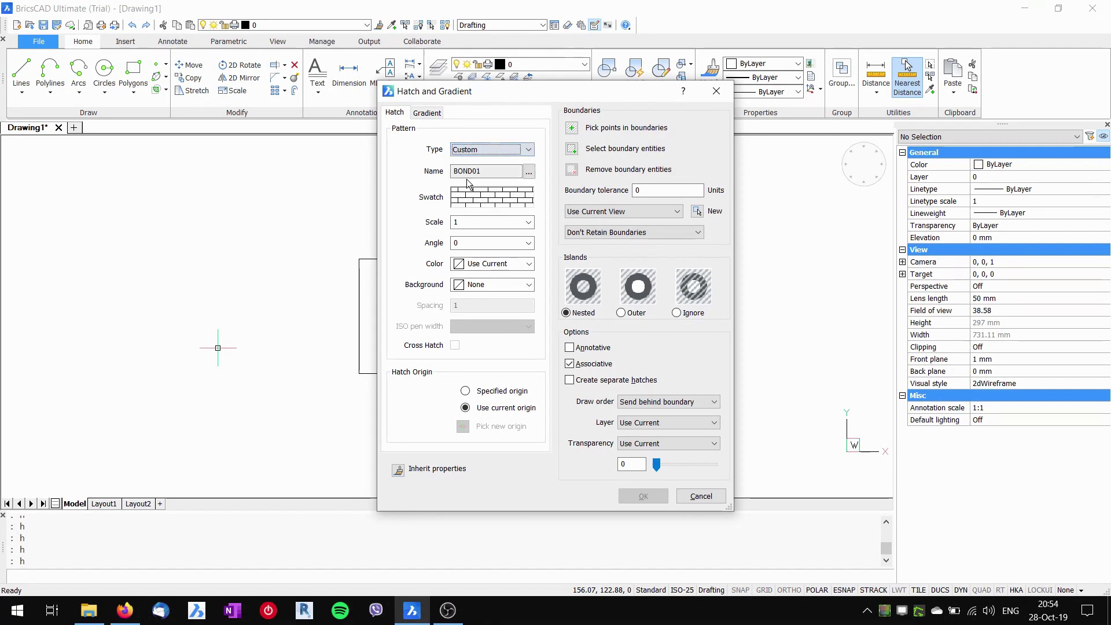
{"action": "left_click", "coordinate": [528, 171]}
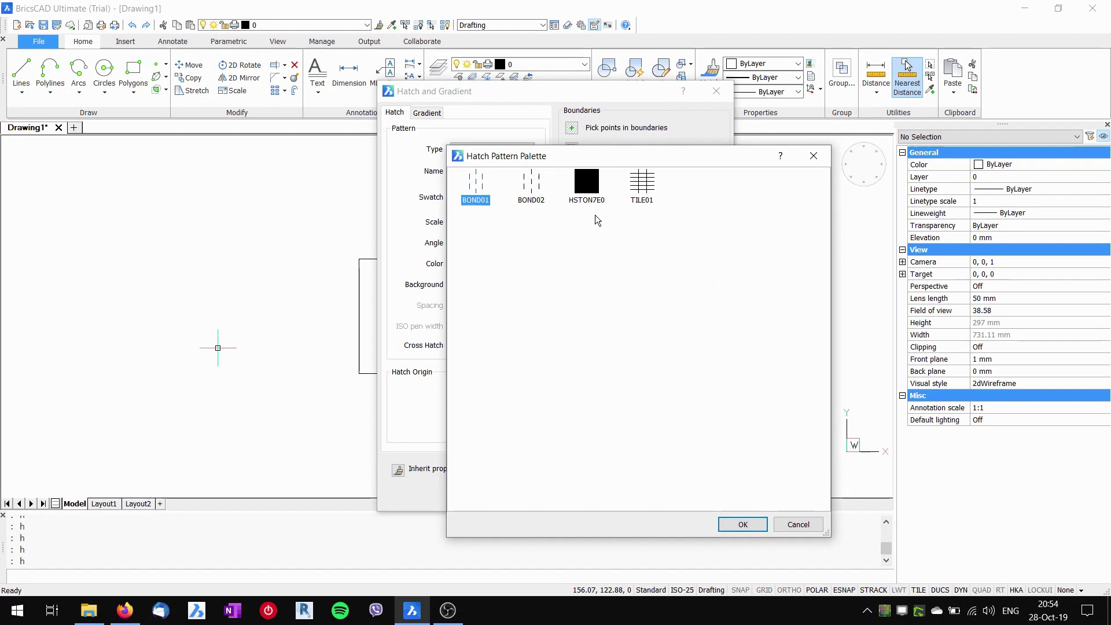
{"action": "left_click", "coordinate": [584, 185]}
{"action": "left_click", "coordinate": [744, 524]}
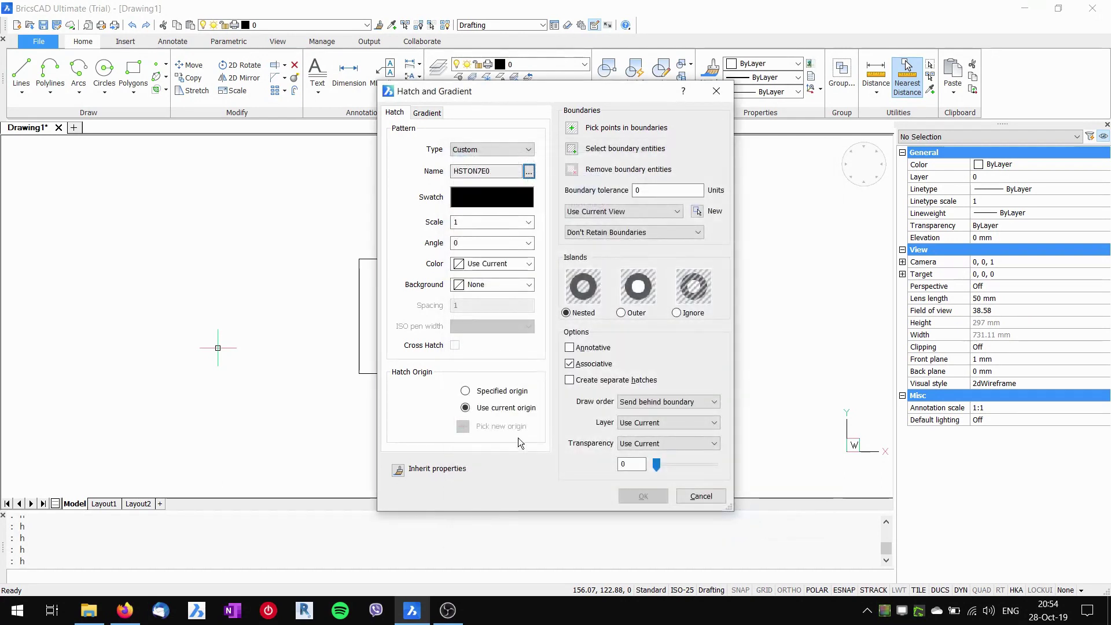
- Fill the rectangle with the hatch by picking a point inside its boundary
{"action": "left_click", "coordinate": [613, 127]}
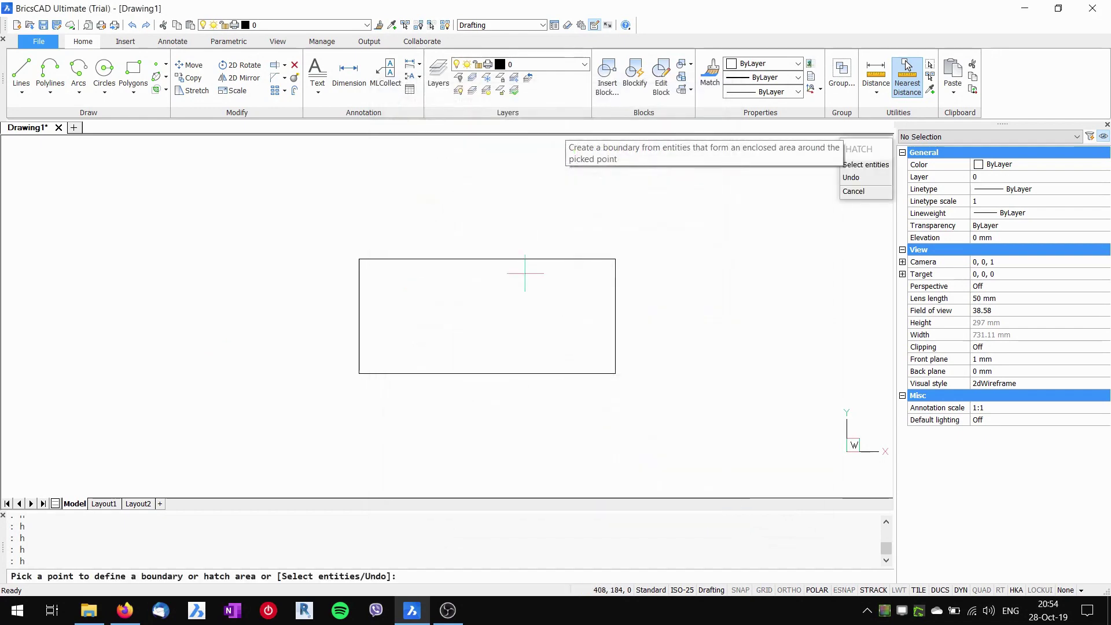
{"action": "left_click", "coordinate": [506, 302]}
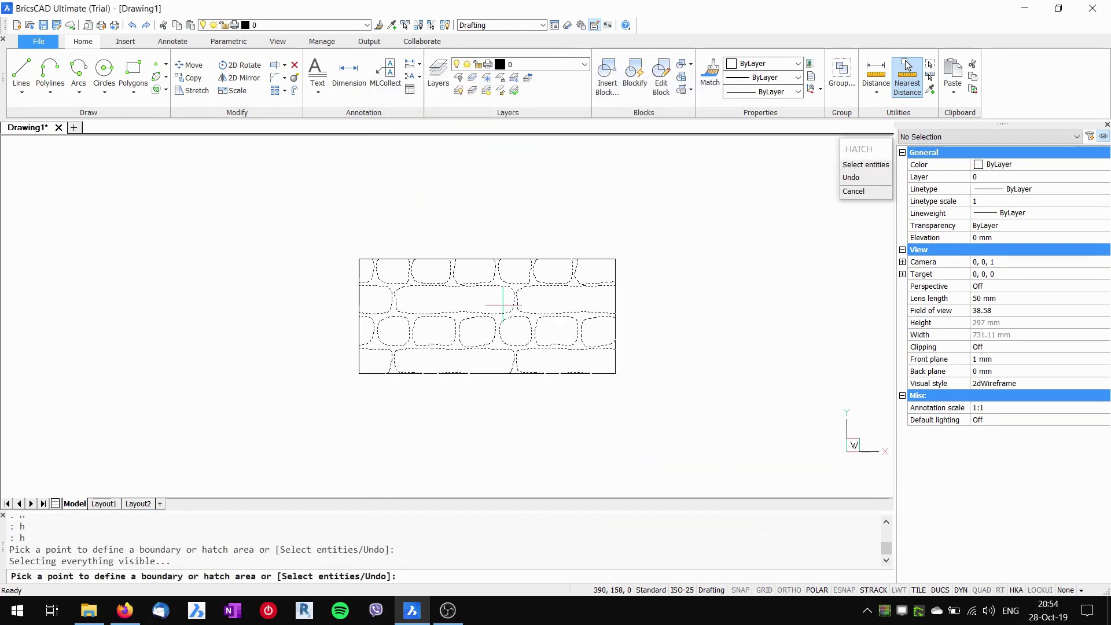
{"action": "key", "text": "Return"}
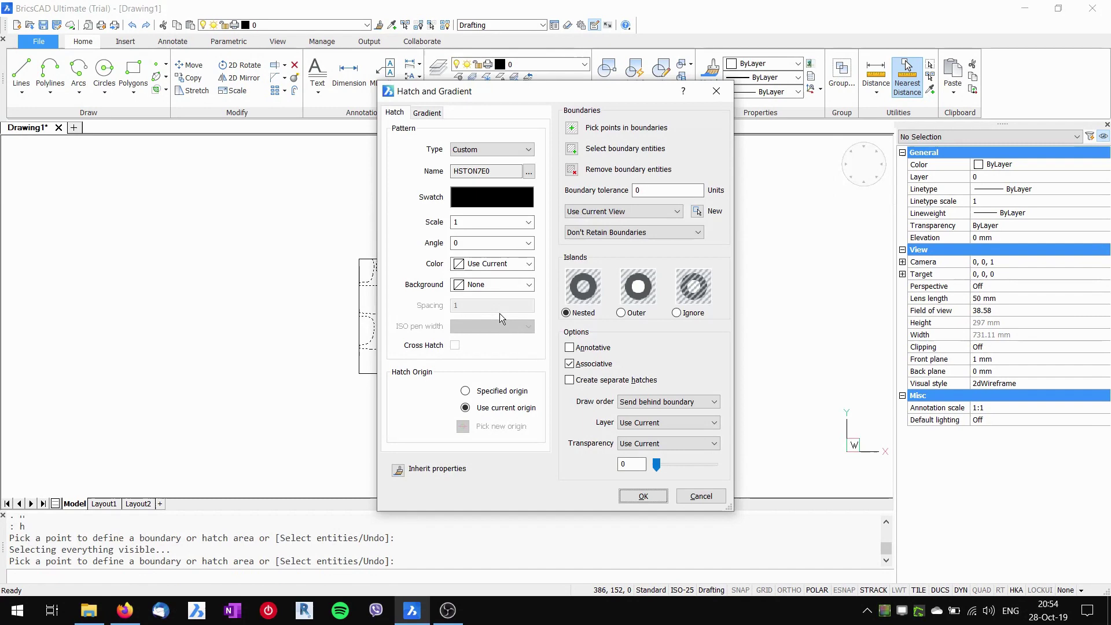
{"action": "left_click", "coordinate": [635, 495]}
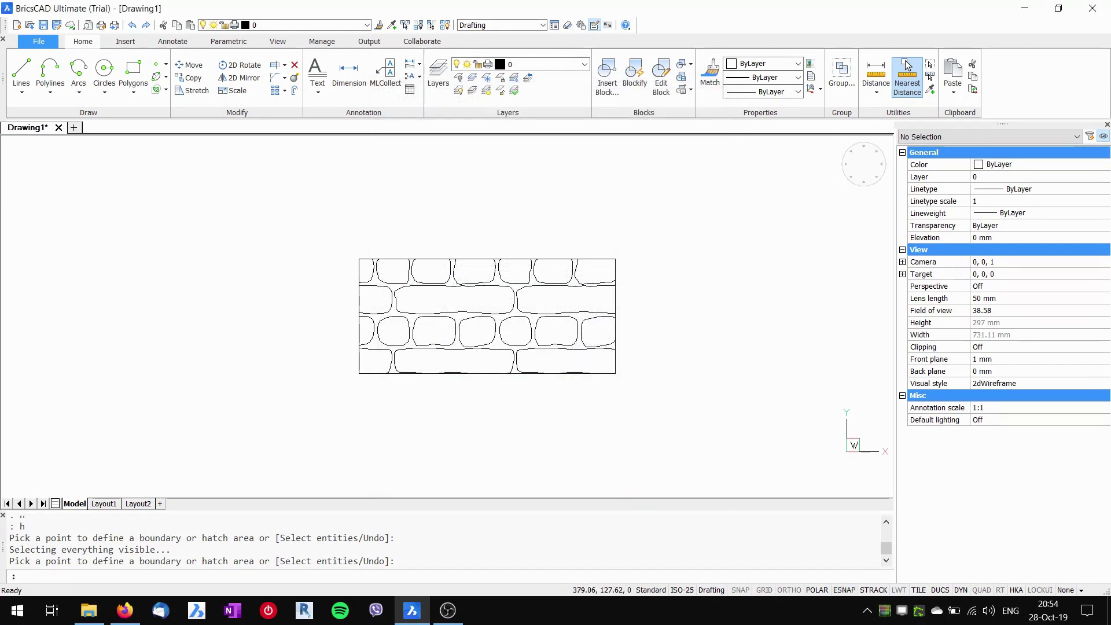
- Set the pattern scale of the rectangle's stone hatch to 0.5 and deselect it
{"action": "left_click", "coordinate": [548, 333]}
{"action": "left_click", "coordinate": [492, 315]}
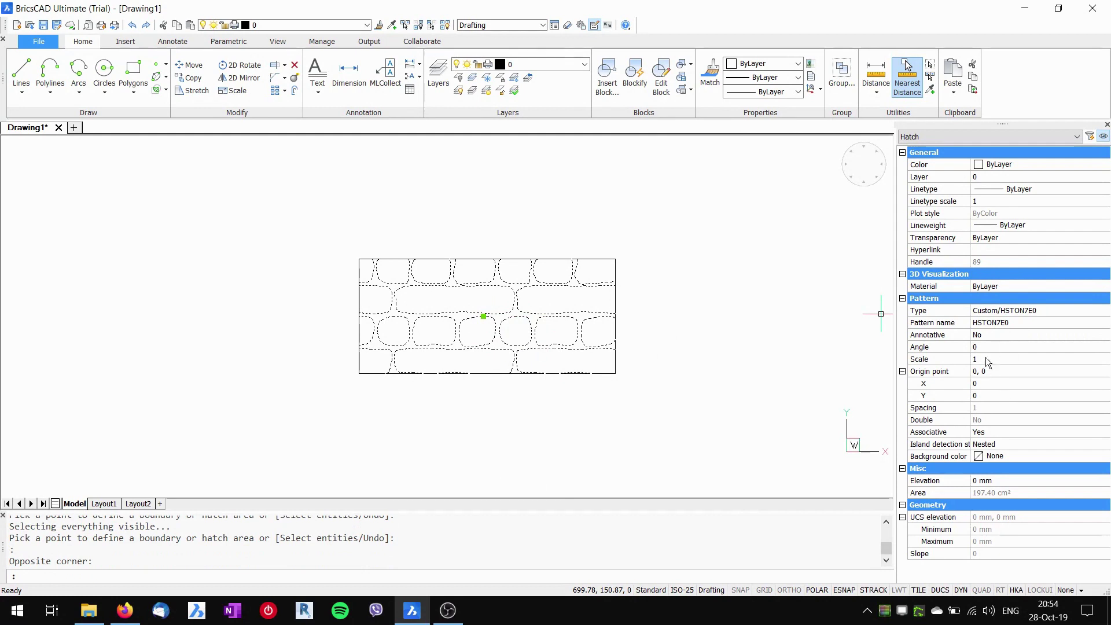
{"action": "left_click", "coordinate": [986, 359]}
{"action": "type", "text": ".5"}
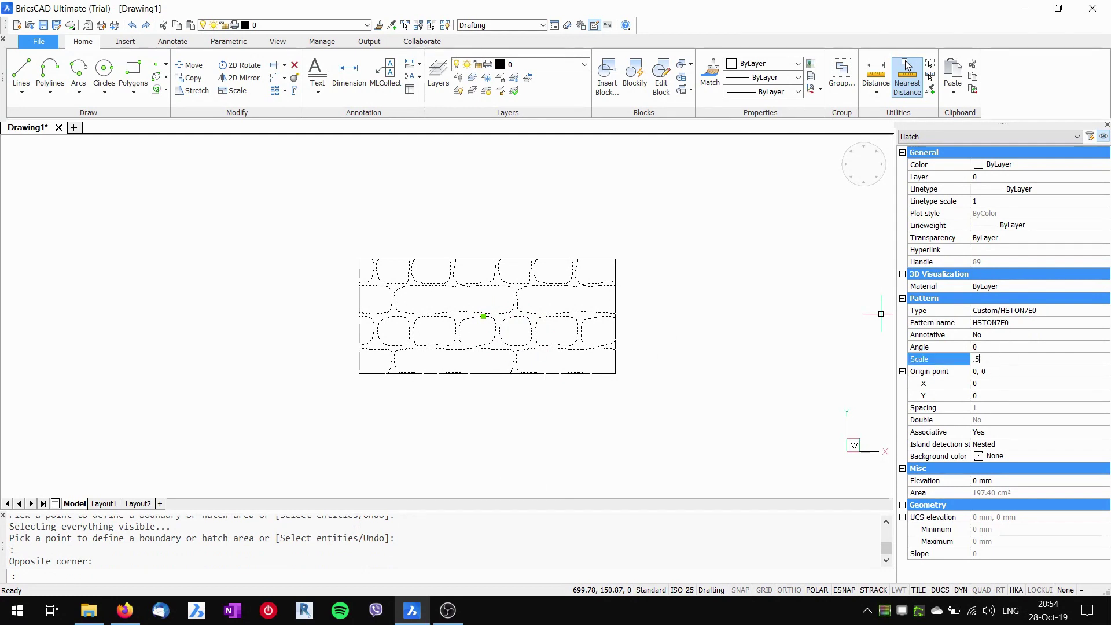
{"action": "key", "text": "Return"}
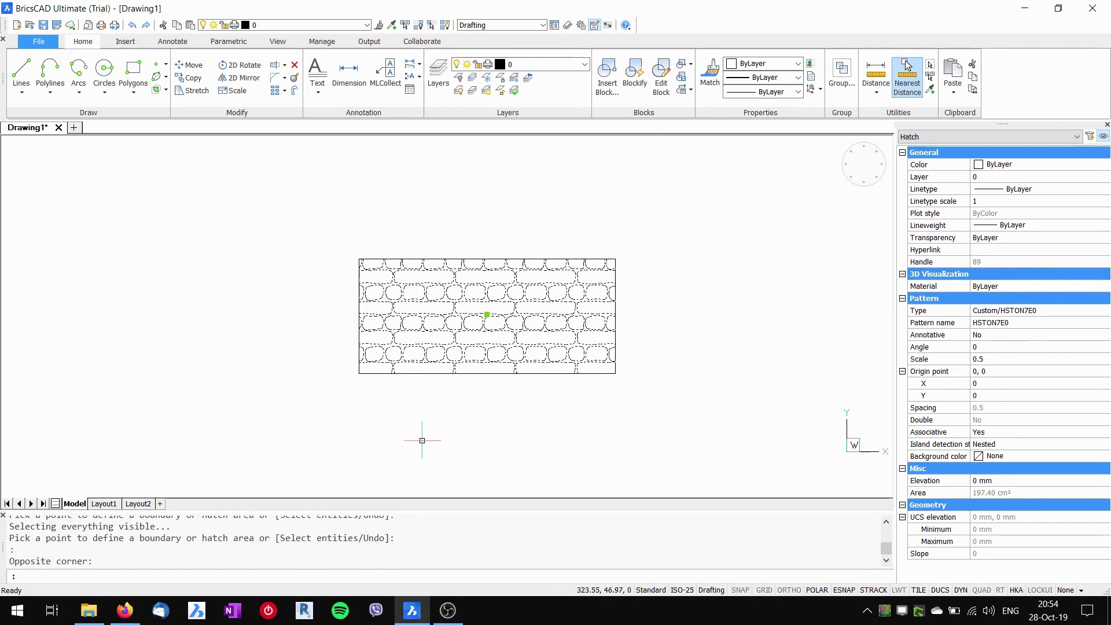
{"action": "key", "text": "Escape"}
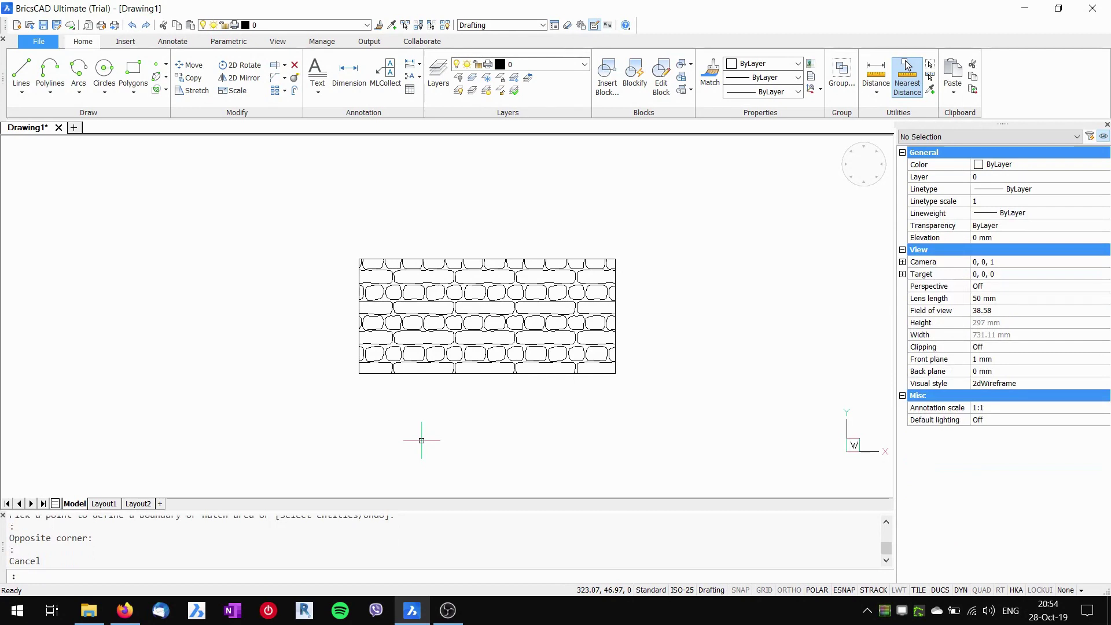